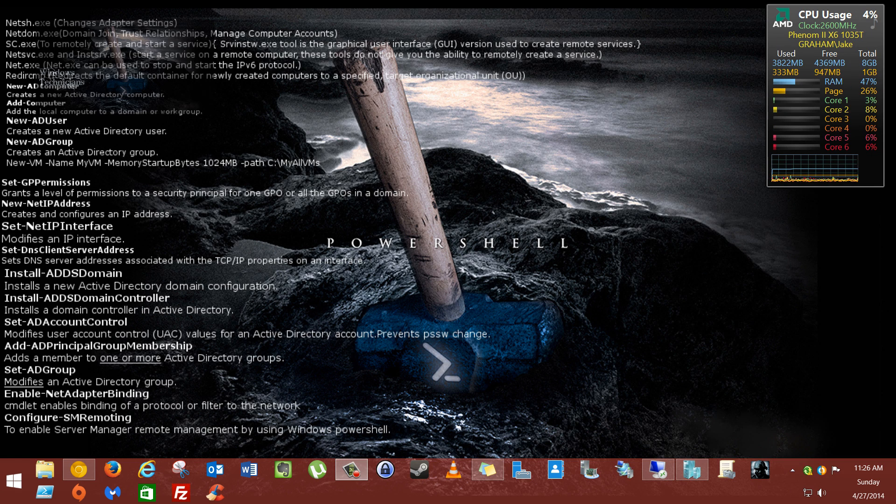
Step: Drag Hyper-V Manager from the second monitor to the main screen, showing VMs DC2, Template and Win 7
drag(895, 50, 466, 20)
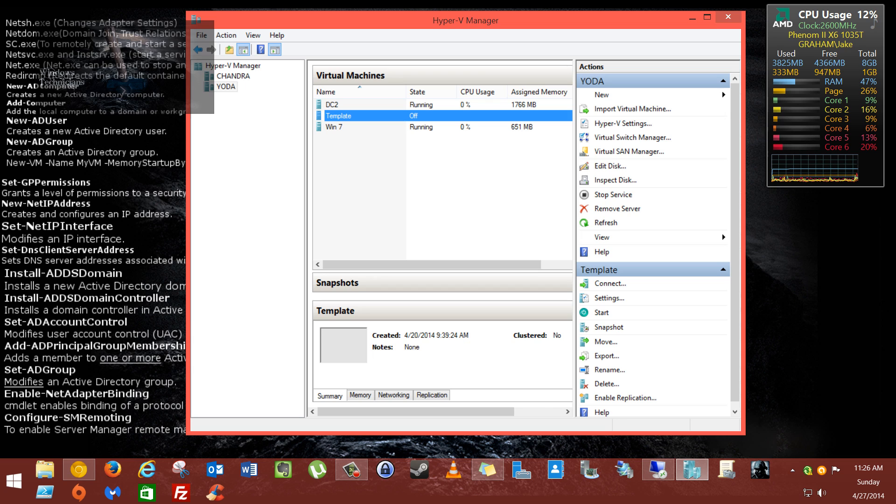
Step: Check that host CHANDRA lists no VMs, then open Settings for the Template VM on YODA
click(233, 76)
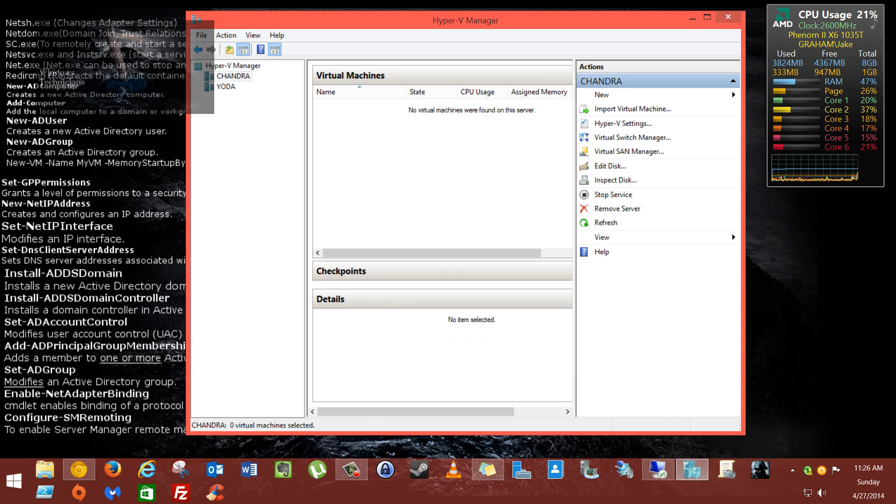
click(226, 87)
click(233, 76)
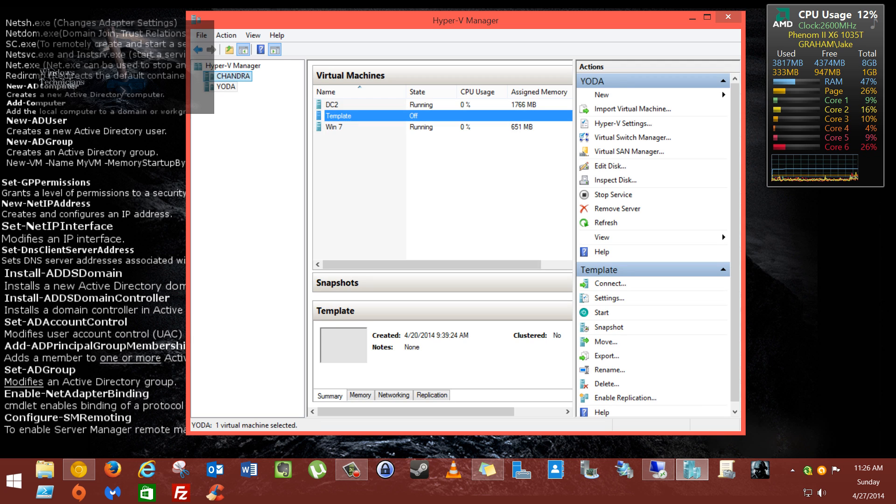
click(226, 87)
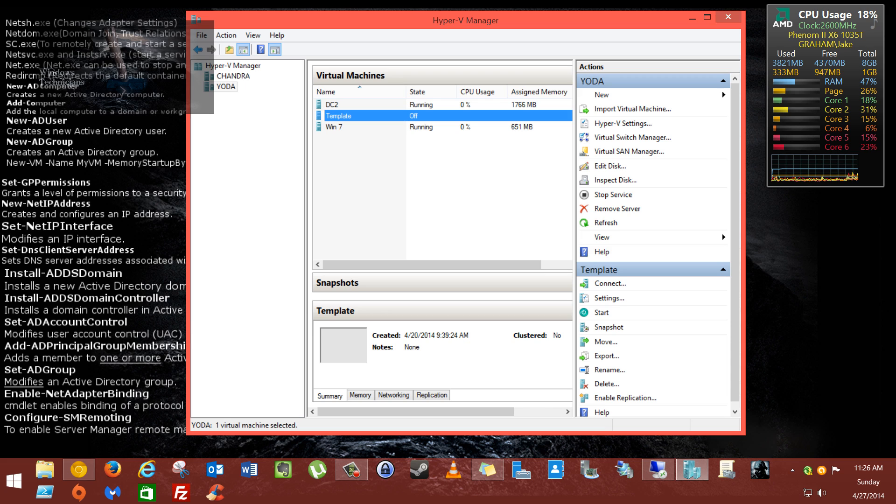
right_click(404, 116)
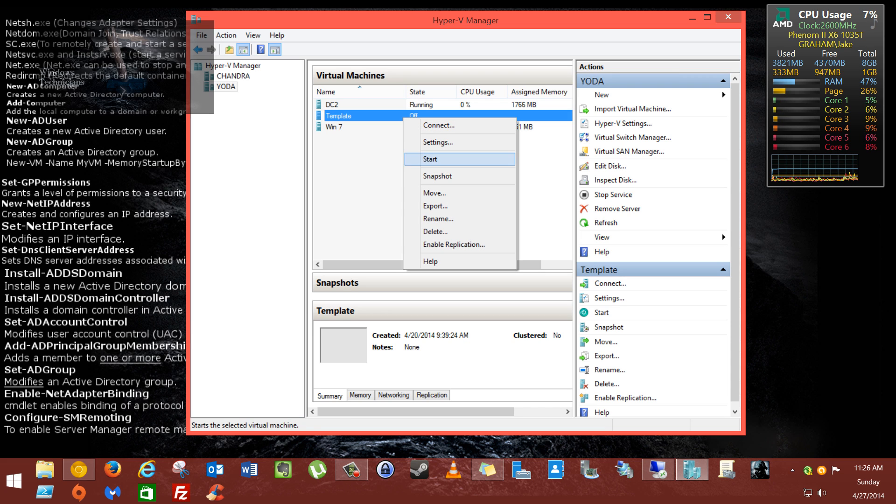
click(438, 142)
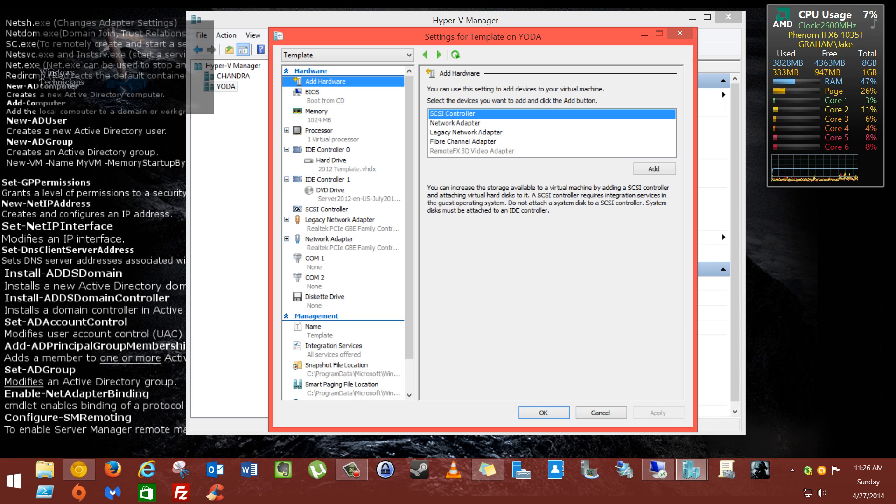
click(600, 413)
right_click(375, 117)
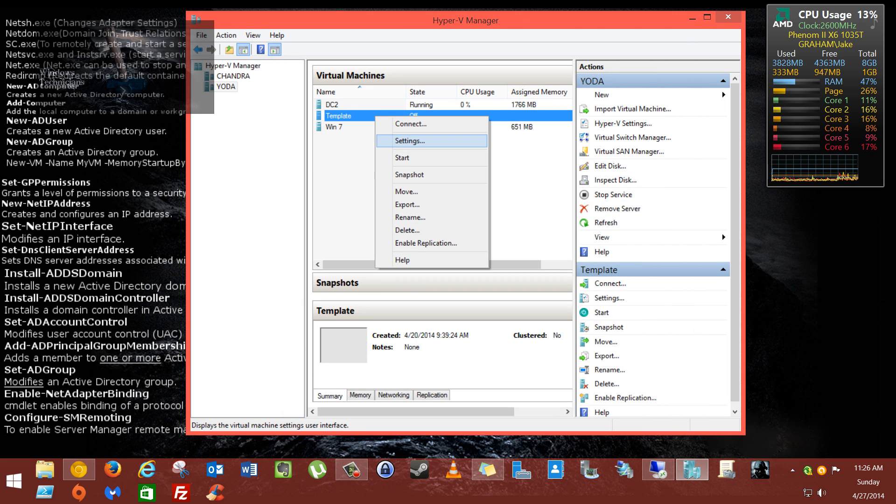
click(408, 140)
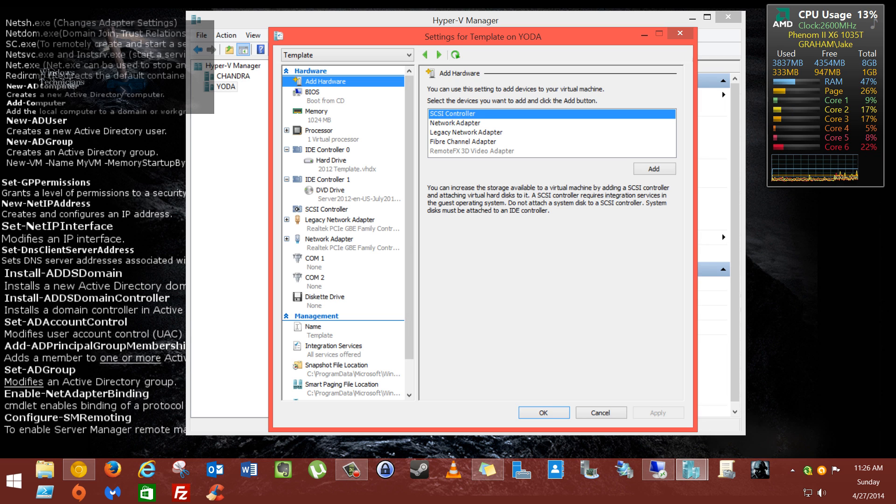
click(455, 123)
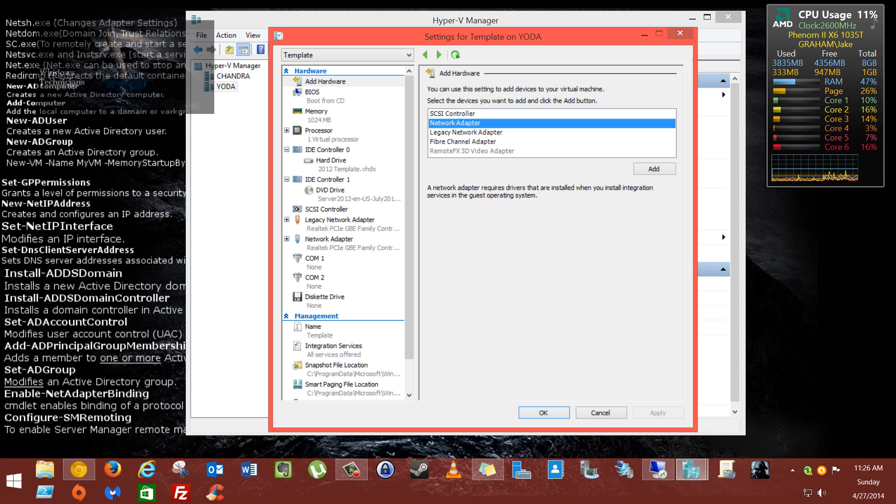
click(466, 133)
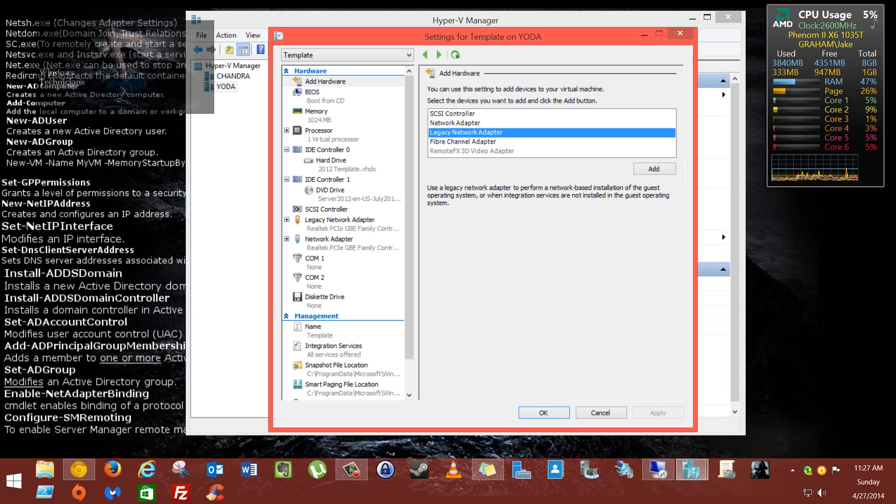
click(463, 142)
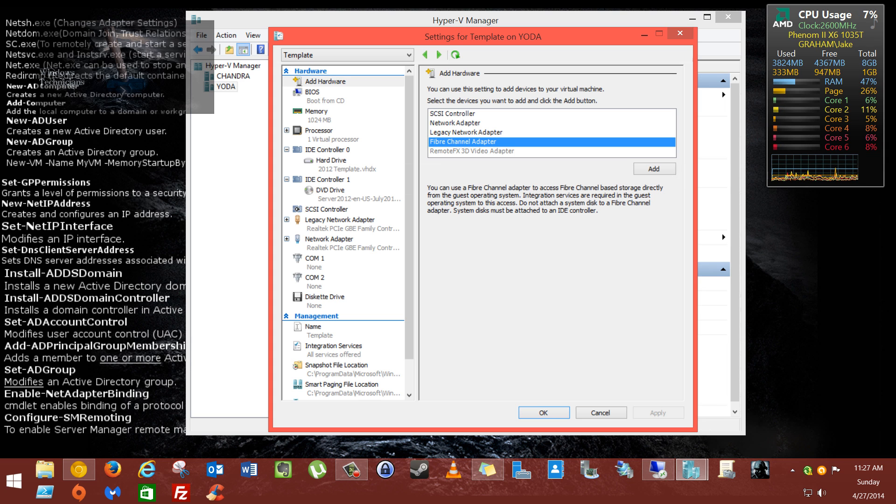
Step: Close the Template settings with OK, then view YODA's Virtual SAN Manager and close it
click(544, 413)
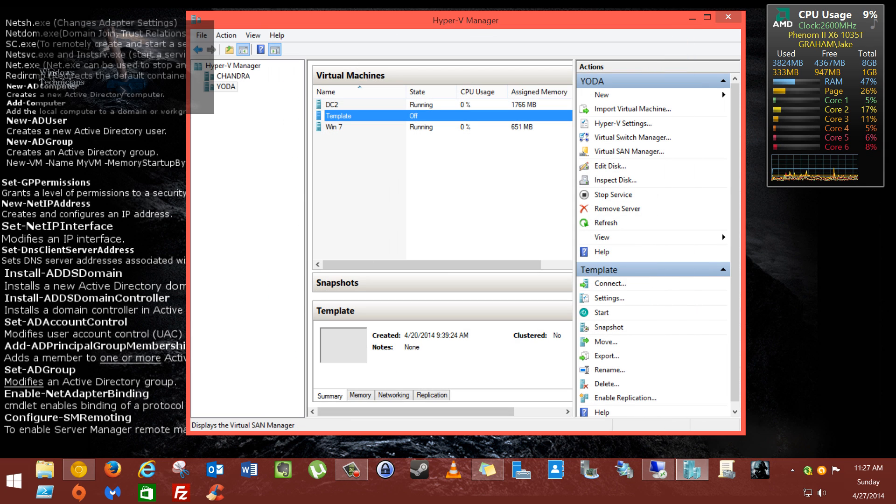
click(629, 151)
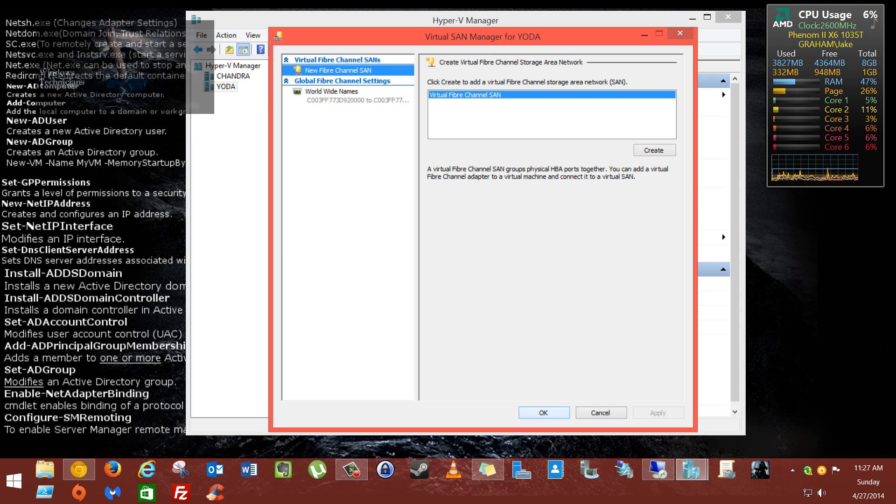
key(Return)
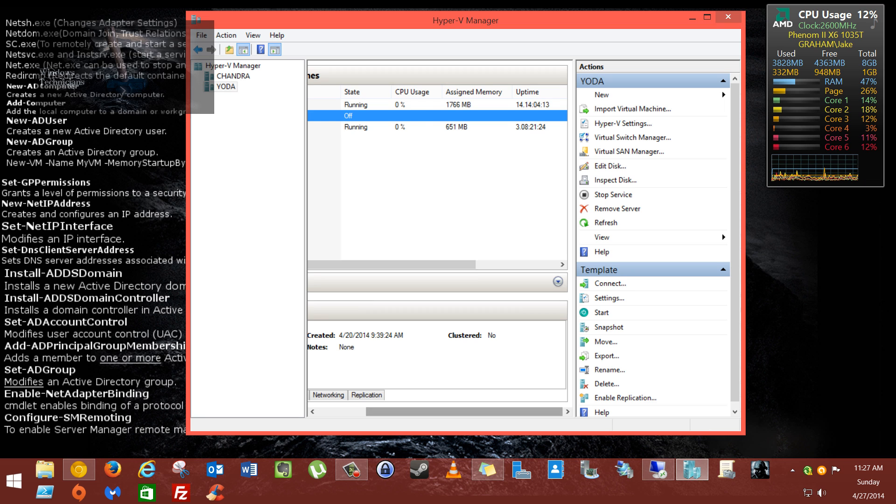
Step: Reopen the Template settings and select RemoteFX 3D Video Adapter under Add Hardware to check availability
right_click(343, 120)
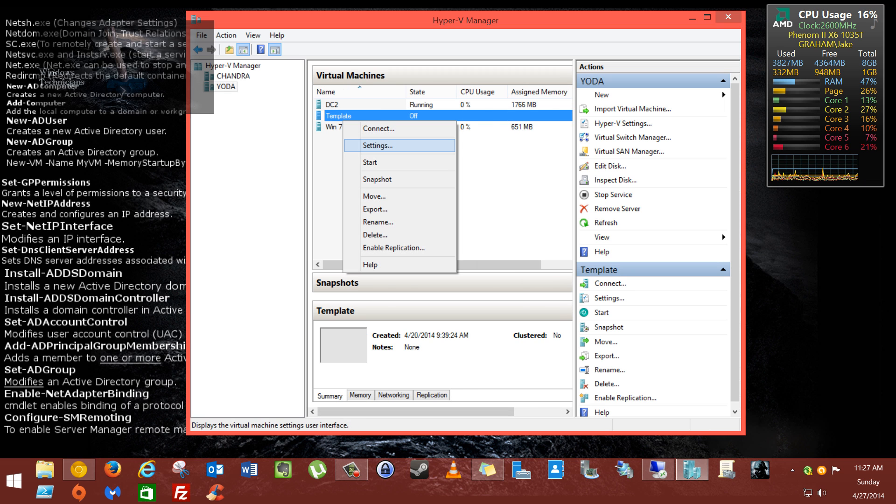
click(378, 145)
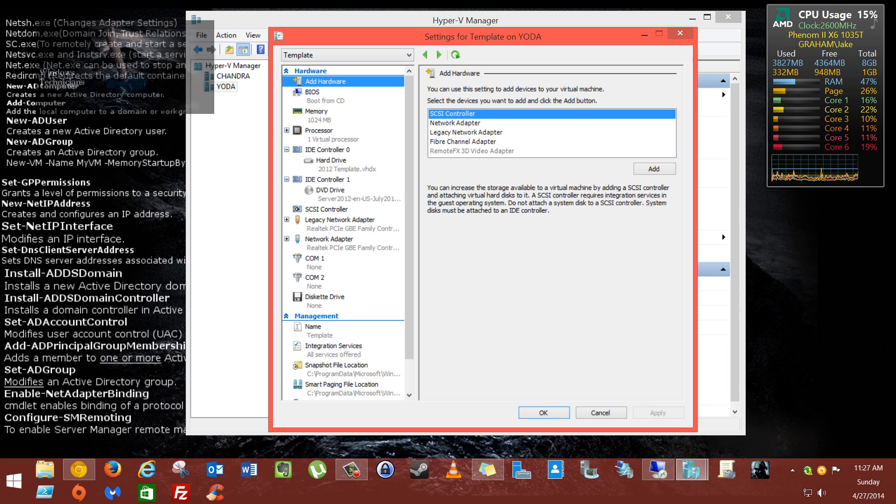
click(463, 142)
click(472, 151)
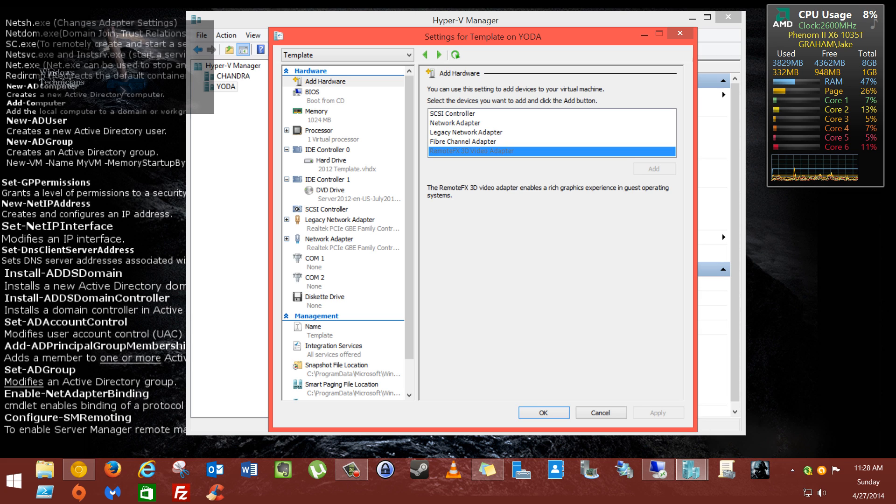
Step: On the BIOS page, review the startup order: CD, IDE, Legacy Network adapter, Floppy
click(322, 96)
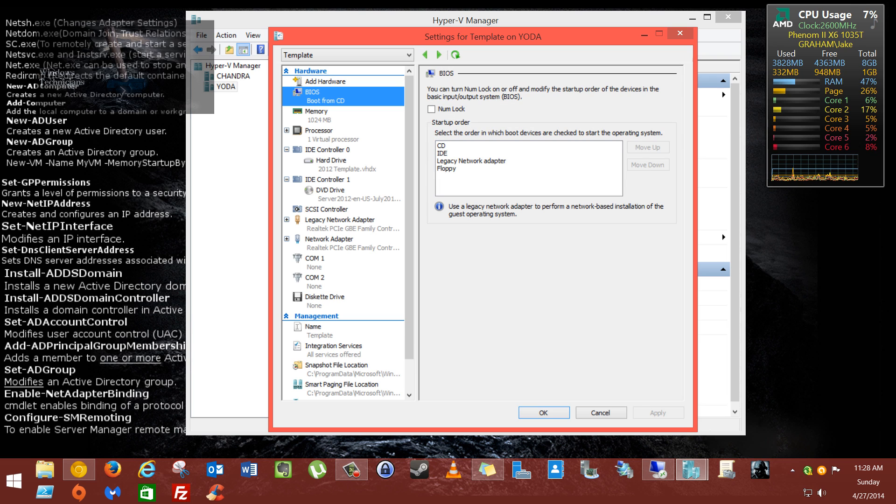
click(472, 161)
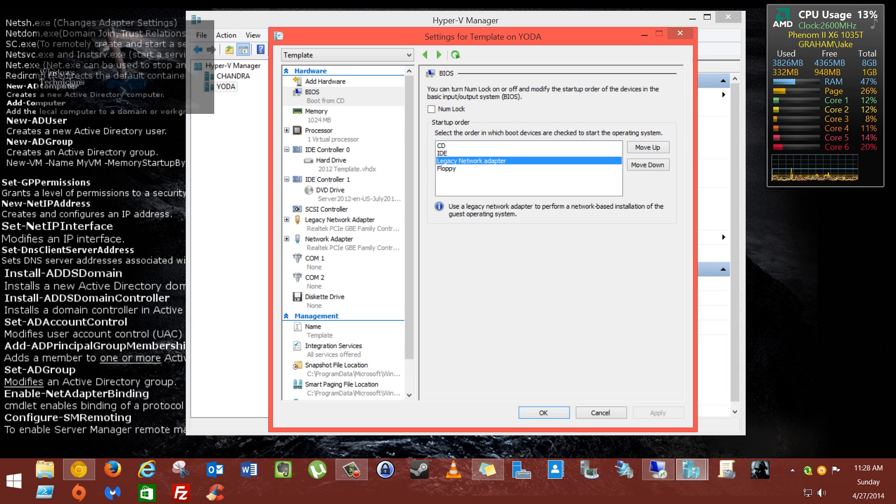
click(462, 169)
click(460, 153)
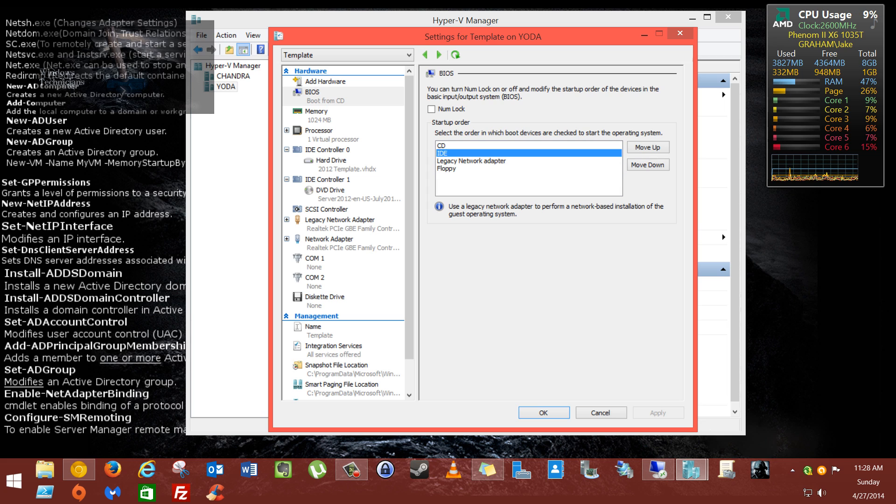
click(458, 145)
click(462, 169)
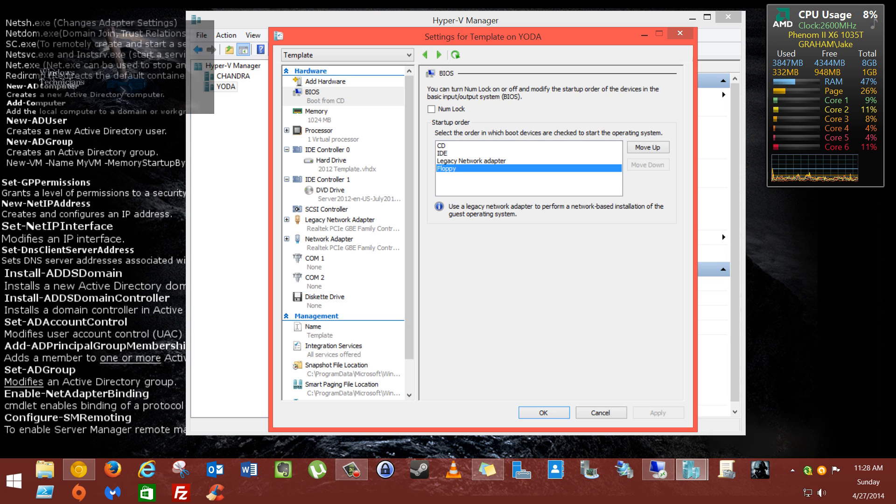
key(Up)
key(Up)
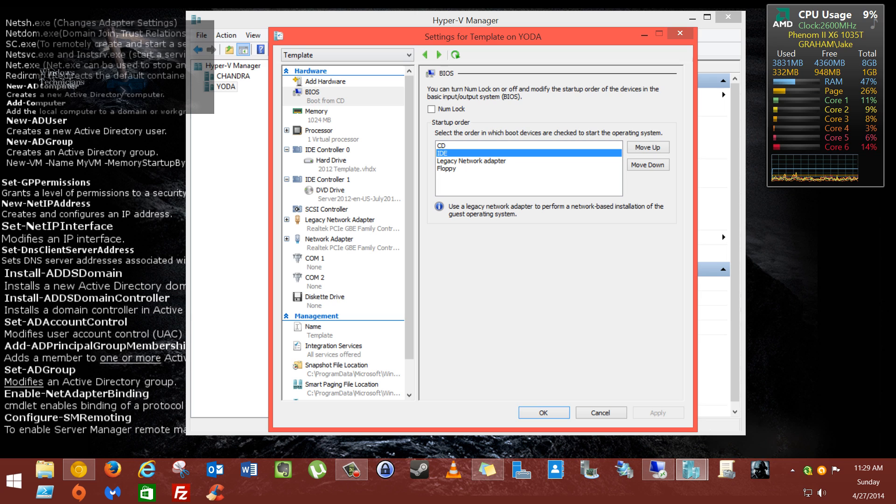
Step: On the Memory page, enable Dynamic Memory and select the 1024 MB Startup RAM value
click(317, 112)
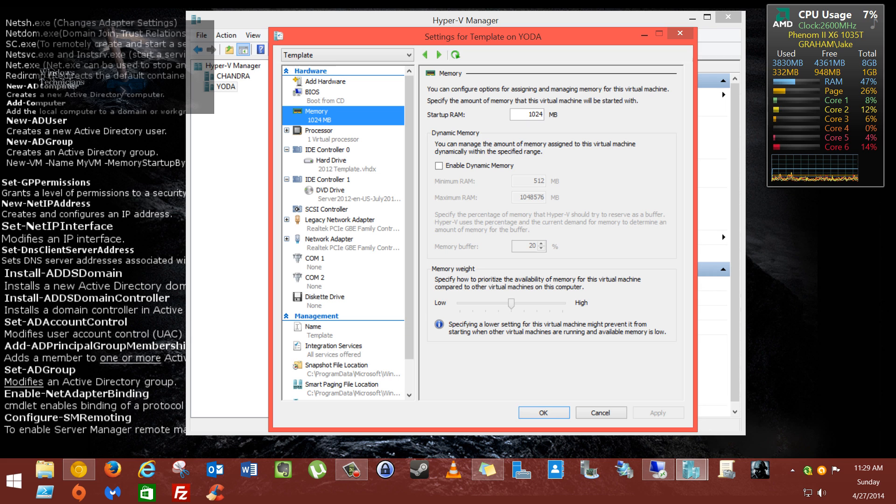
click(439, 165)
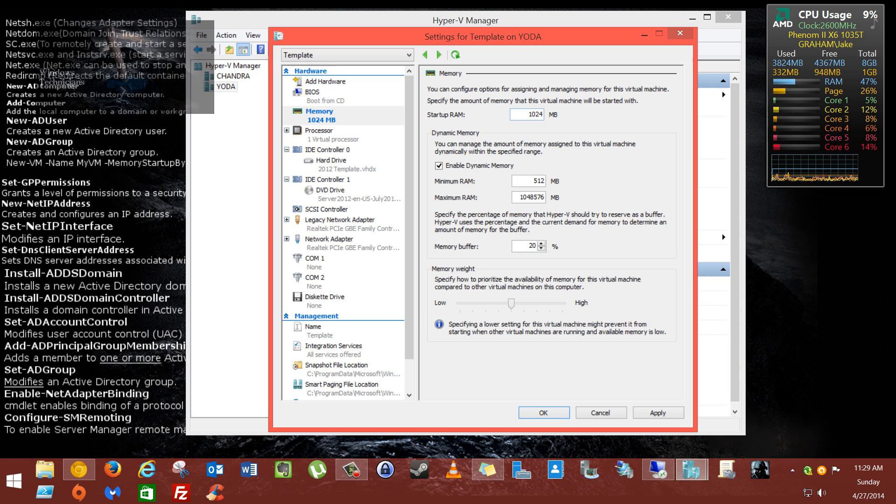
double_click(536, 114)
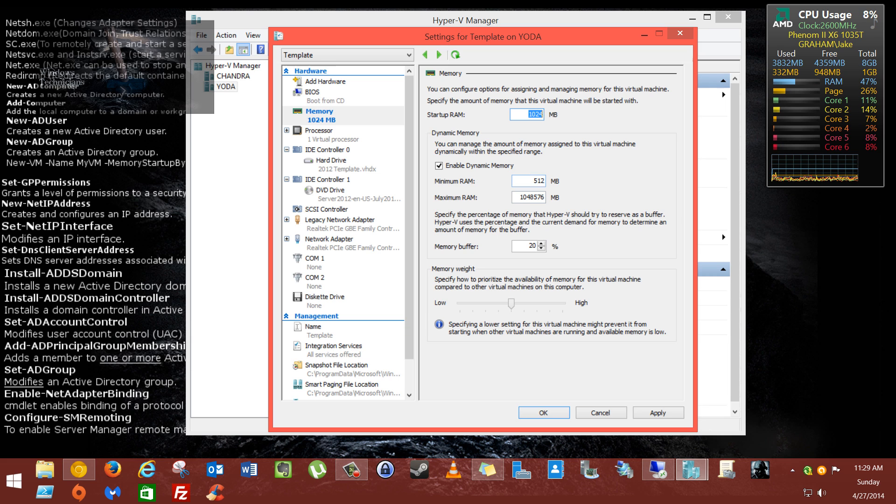
key(Tab)
key(Tab)
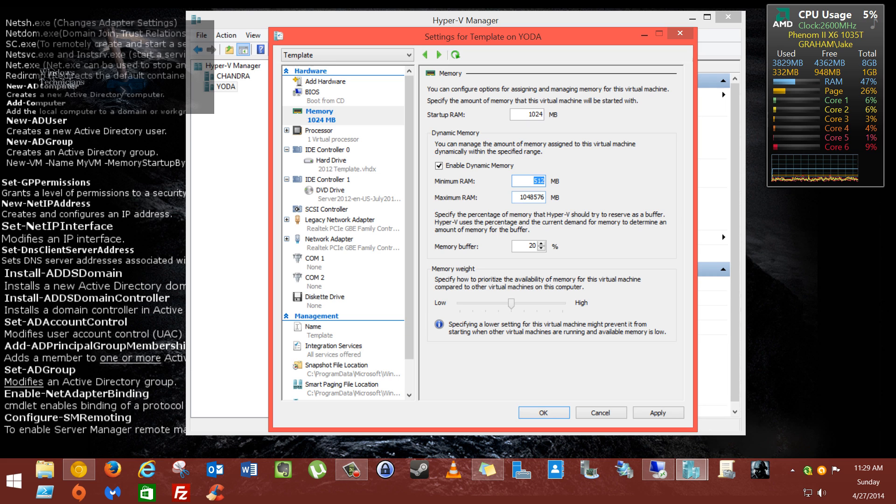
key(Tab)
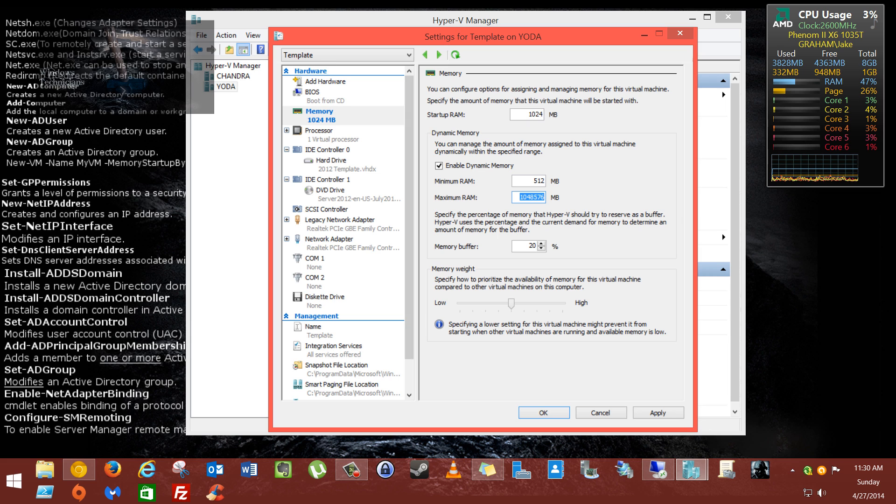
click(511, 304)
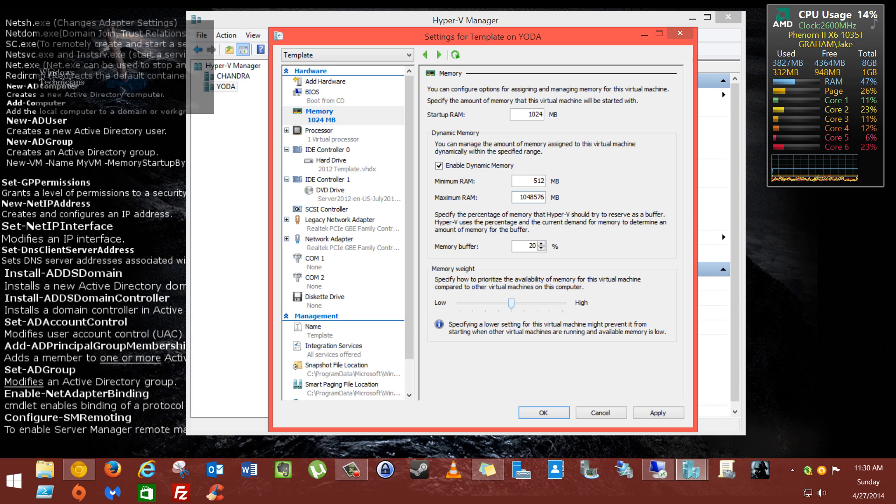
Step: Open the Processor page and expand it to show its Compatibility and NUMA subpages
click(319, 131)
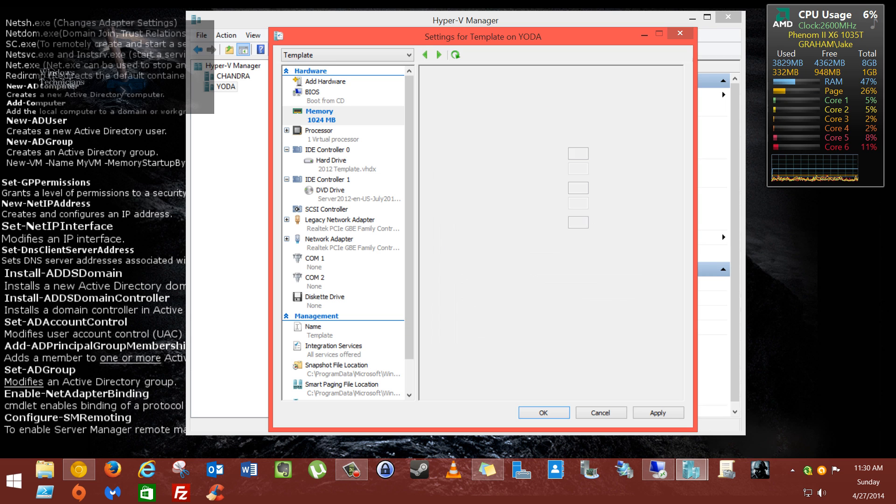
click(287, 130)
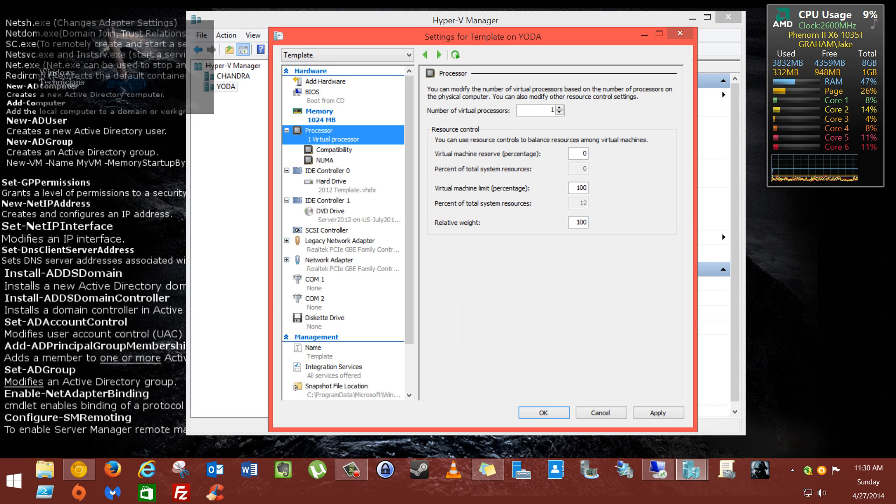
click(287, 130)
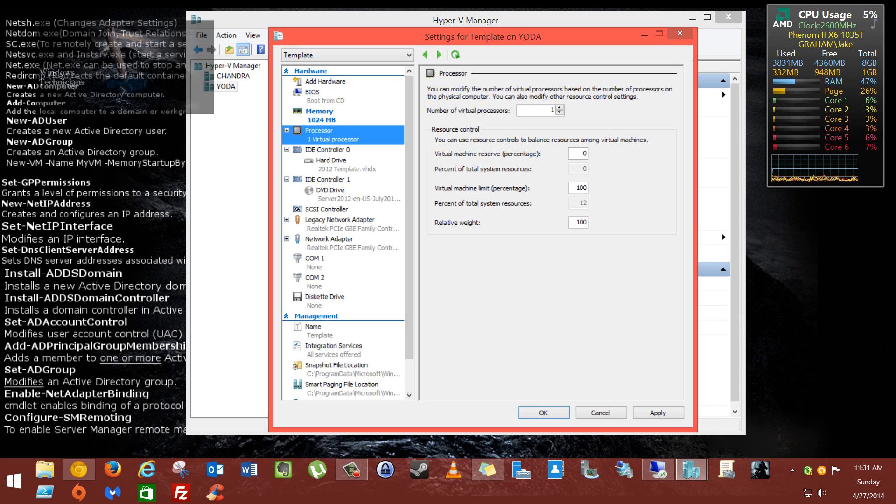
click(286, 130)
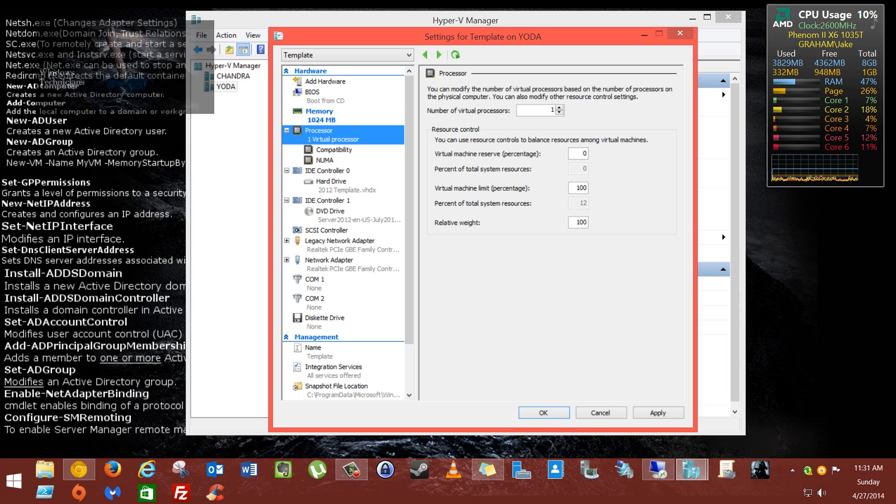
Step: Set the number of virtual processors to 2, then view the Compatibility page
click(559, 108)
click(559, 107)
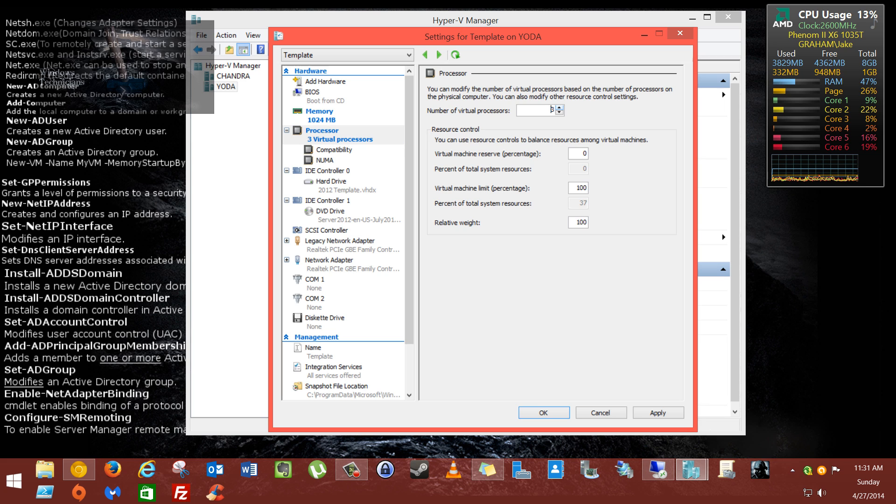
click(559, 108)
click(560, 108)
click(559, 108)
click(560, 108)
click(559, 108)
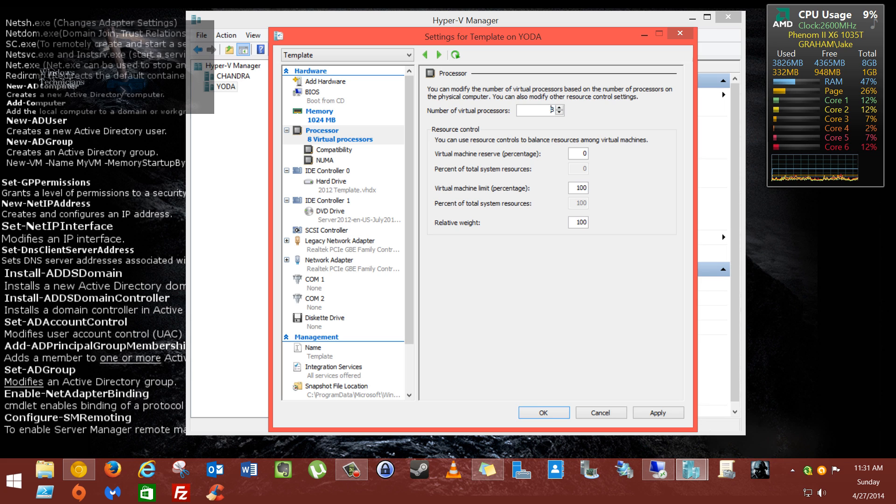
click(559, 112)
click(559, 113)
click(559, 113)
click(560, 112)
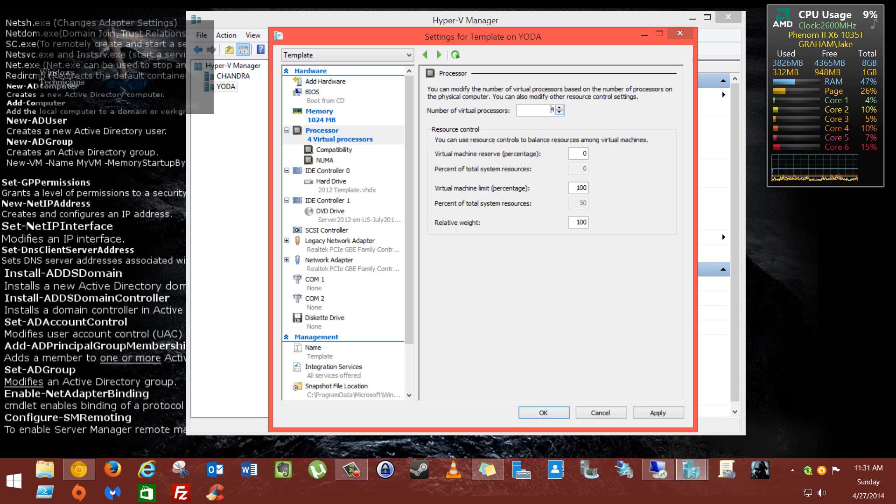
click(559, 112)
click(559, 113)
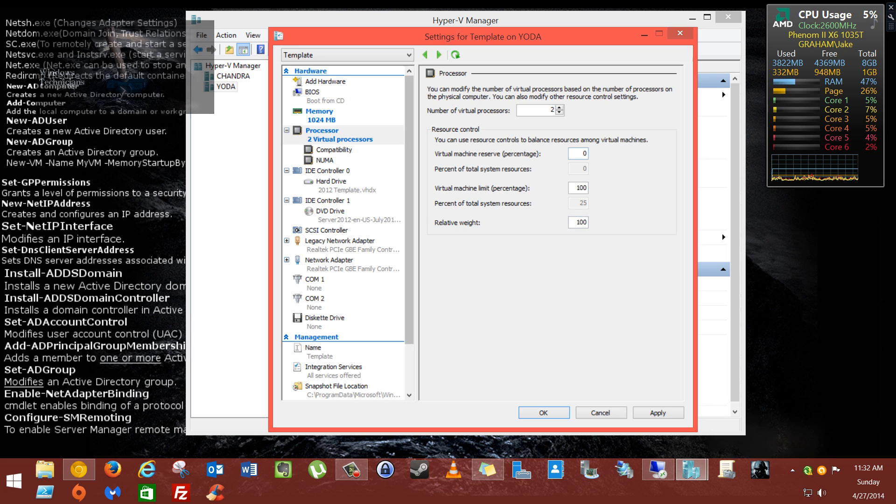
click(334, 150)
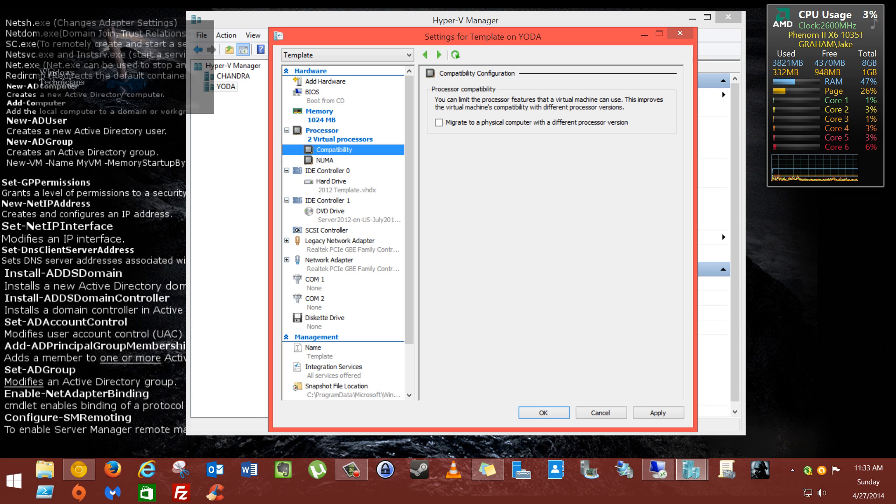
Step: Move the settings dialog right and down to reveal the VM list, then return to Processor
drag(374, 36, 494, 56)
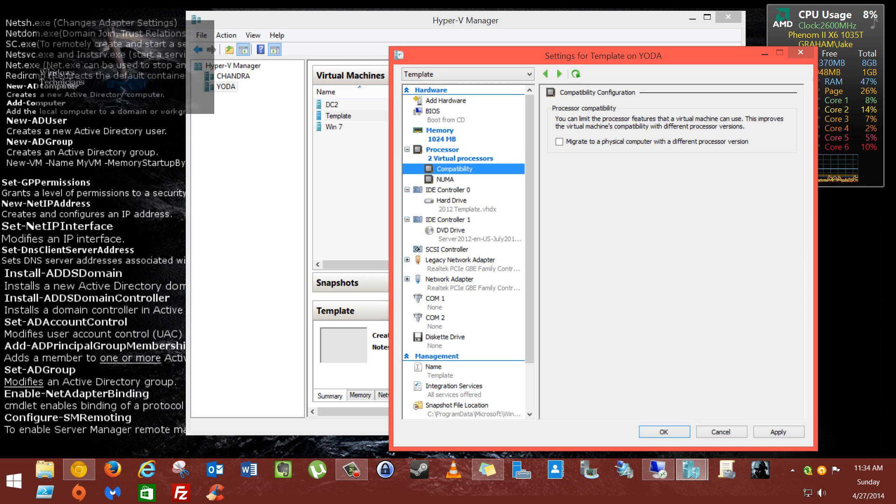
click(407, 150)
click(407, 150)
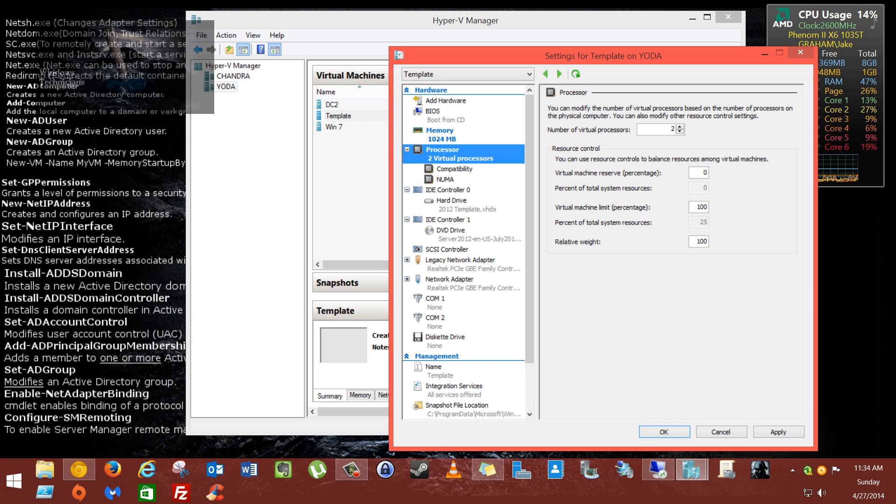
Step: Show the NUMA page: 8 processors, 5898 MB and 1 node per socket maximum
click(446, 179)
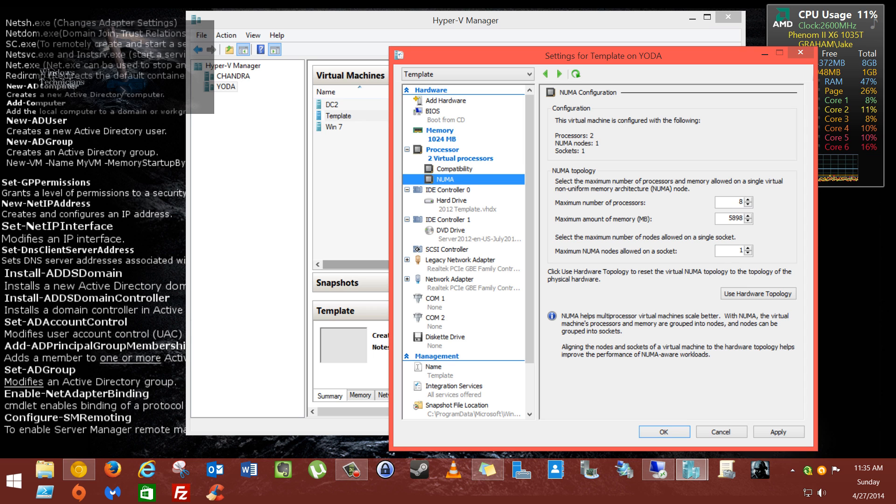
Step: Revisit Compatibility, return to the Processor page with 2 processors, and move the dialog up-left
click(455, 169)
click(407, 149)
click(407, 150)
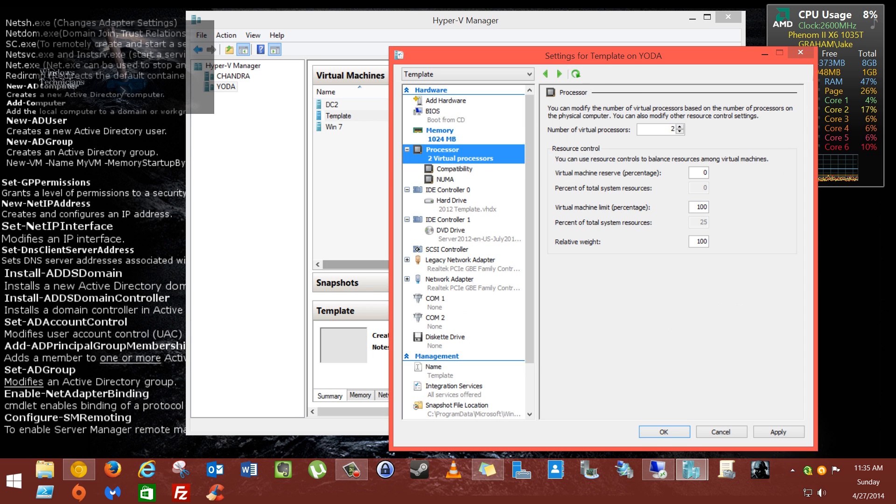
click(407, 150)
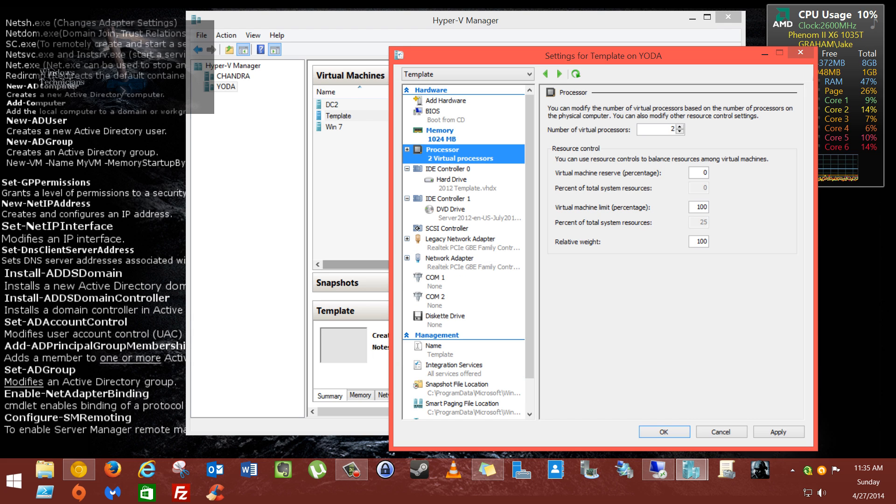
scroll(467, 252, down, 2)
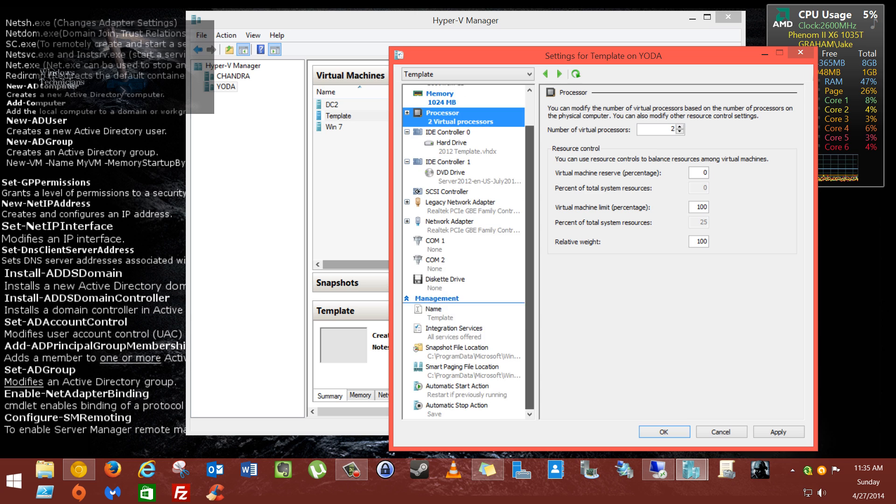
scroll(467, 252, up, 2)
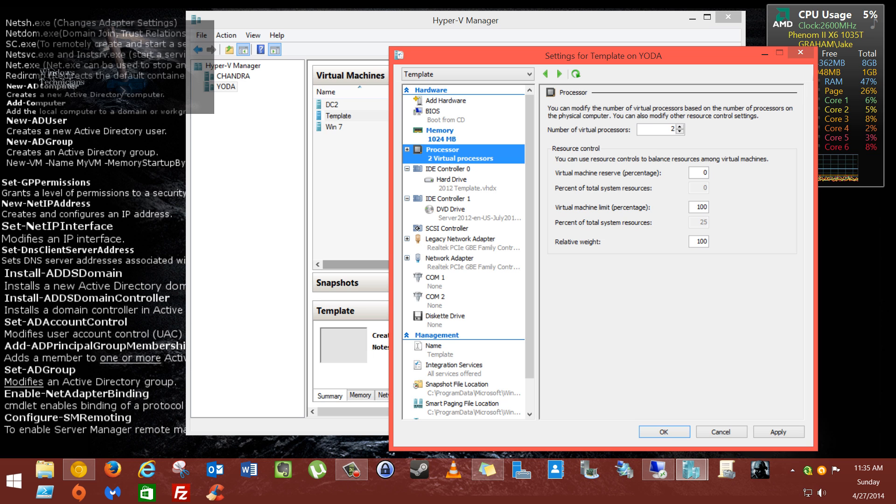
drag(603, 56, 555, 25)
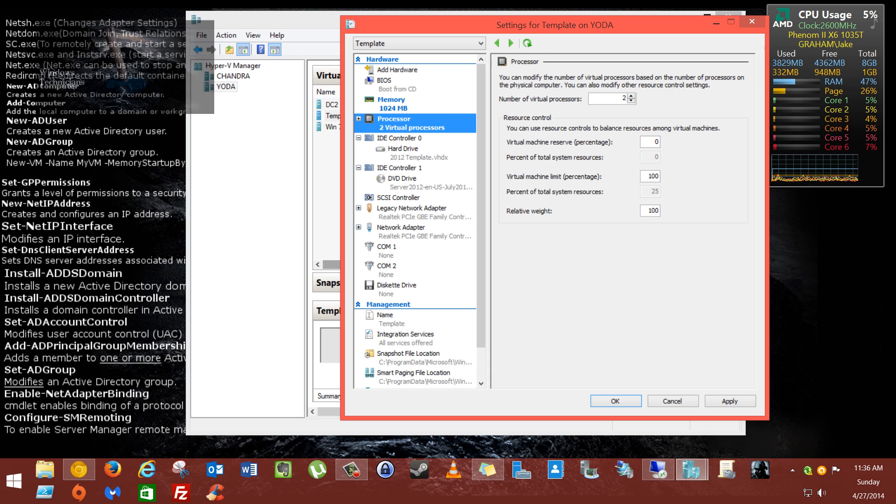
Step: Expand and collapse IDE Controller 0 to see the hard drive attached to it
click(359, 139)
click(359, 139)
click(359, 138)
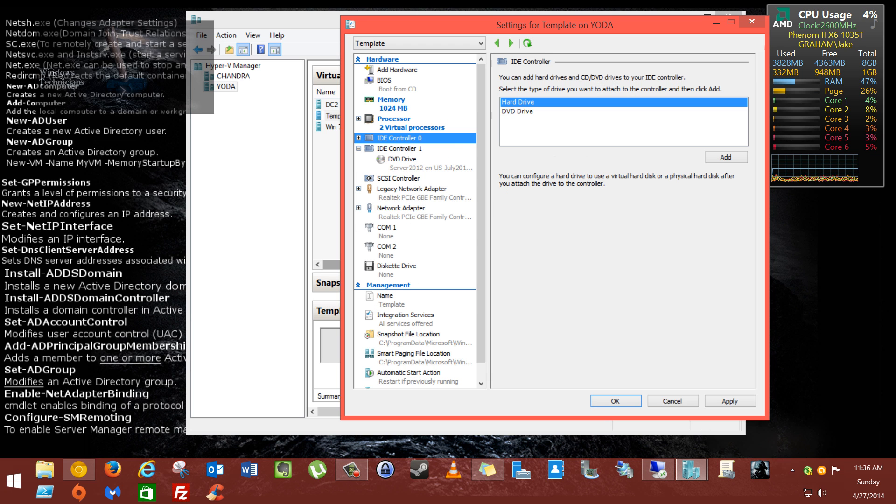
click(358, 138)
click(359, 138)
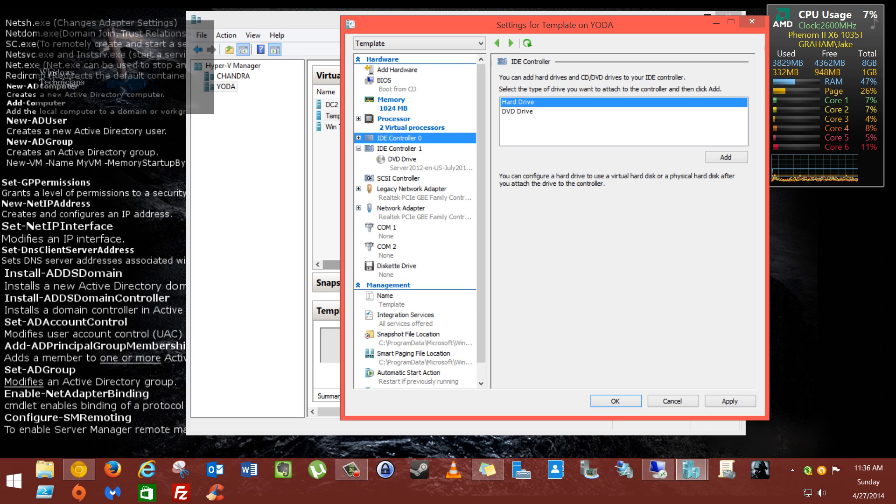
Step: Step through the DVD drive, SCSI controller and legacy network adapter (Realtek switch) pages
click(402, 160)
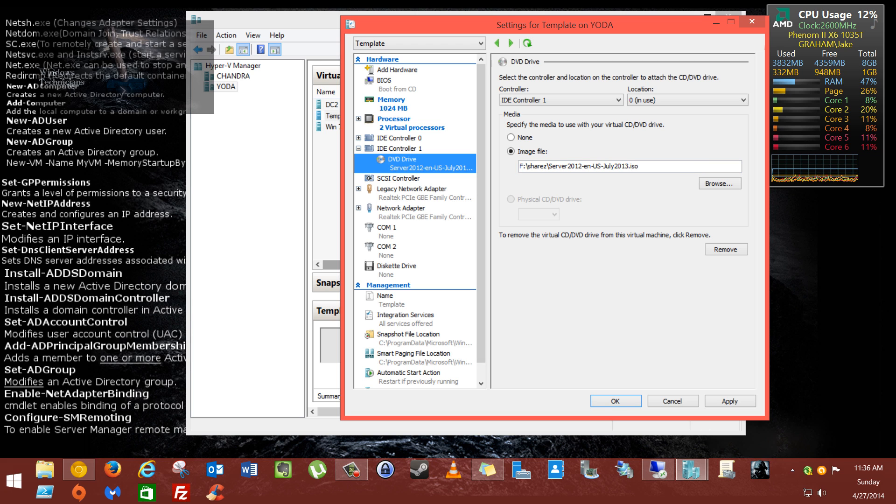
click(399, 179)
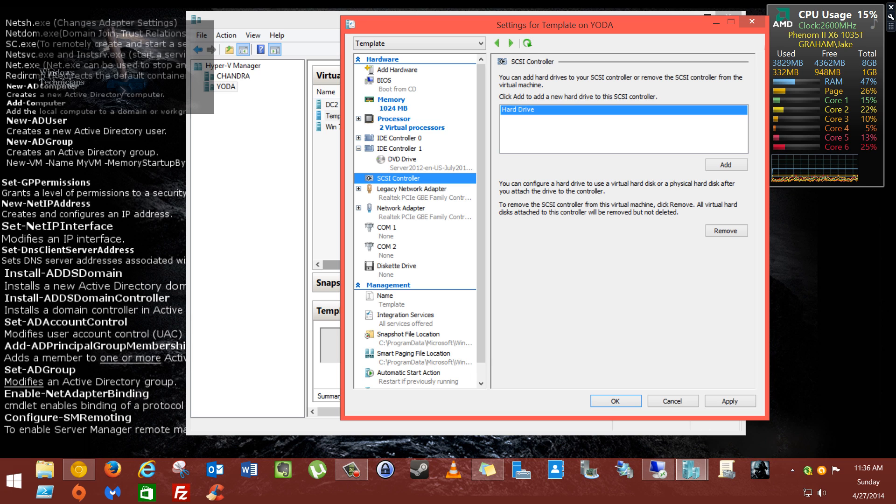
click(412, 191)
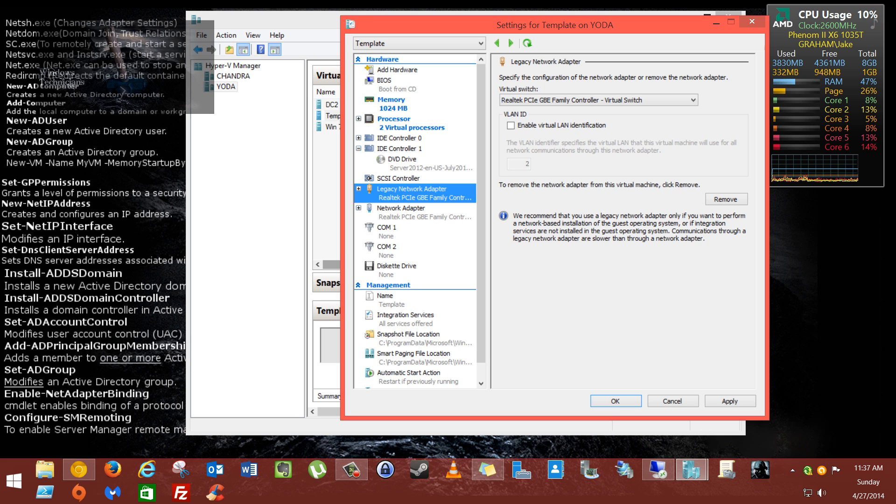
Step: Expand Legacy Network Adapter so its Advanced Features subpage is listed
click(358, 189)
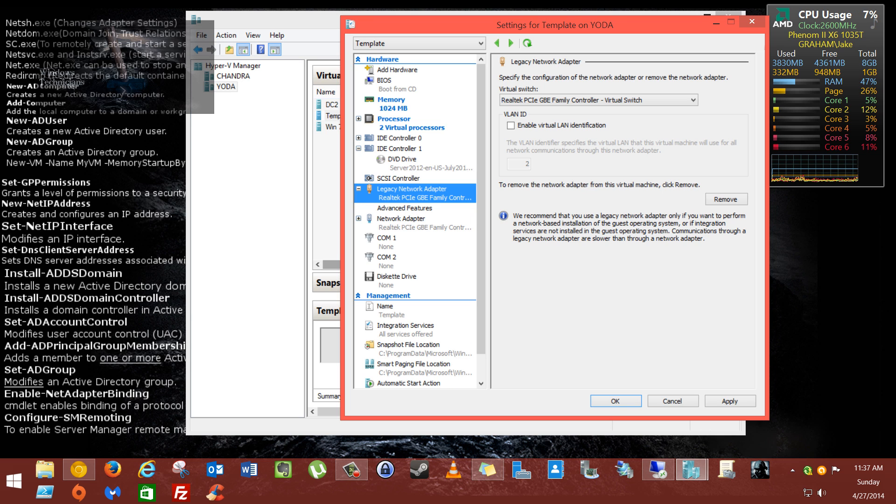
Step: Review the legacy adapter's Advanced Features, keep mirroring mode at None, then show Network Adapter
click(405, 209)
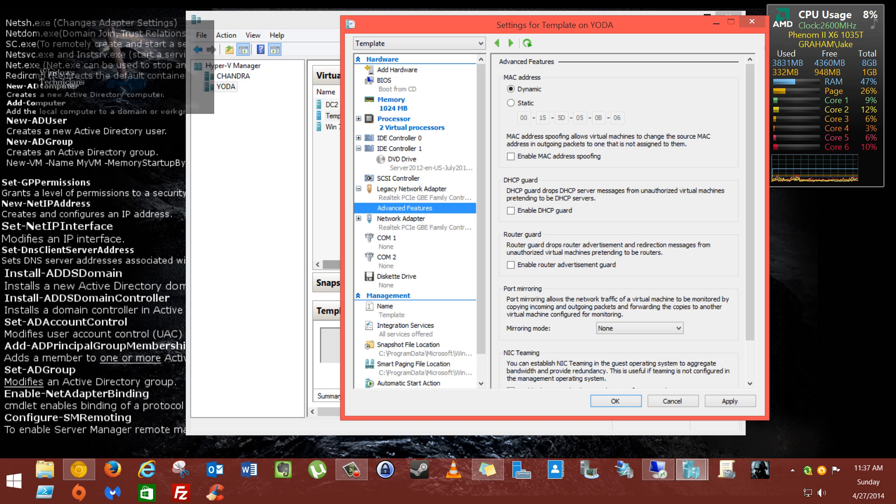
scroll(621, 219, down, 2)
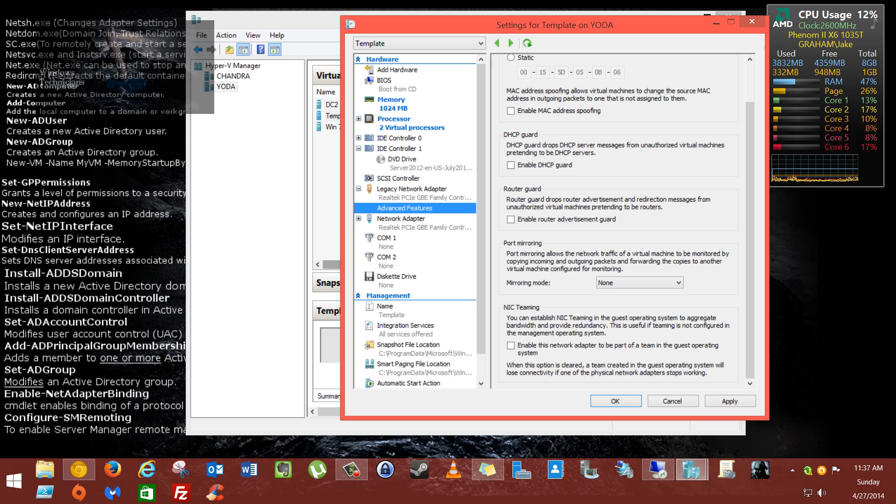
click(640, 283)
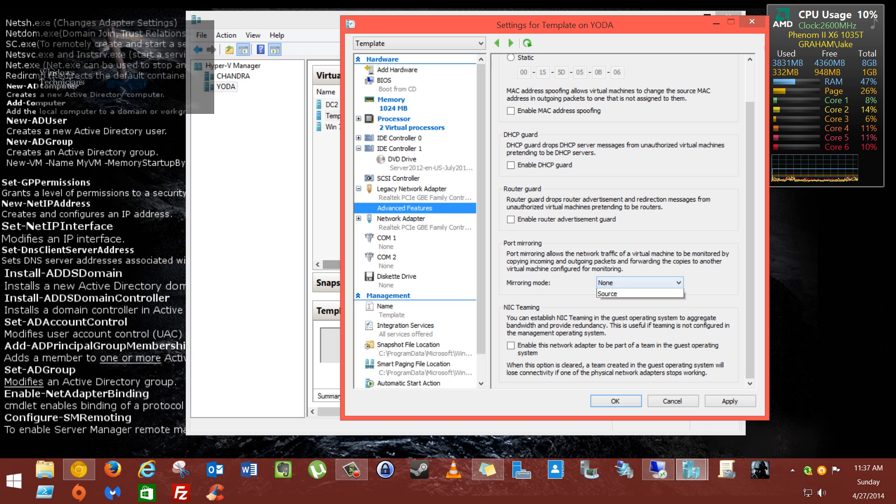
click(640, 285)
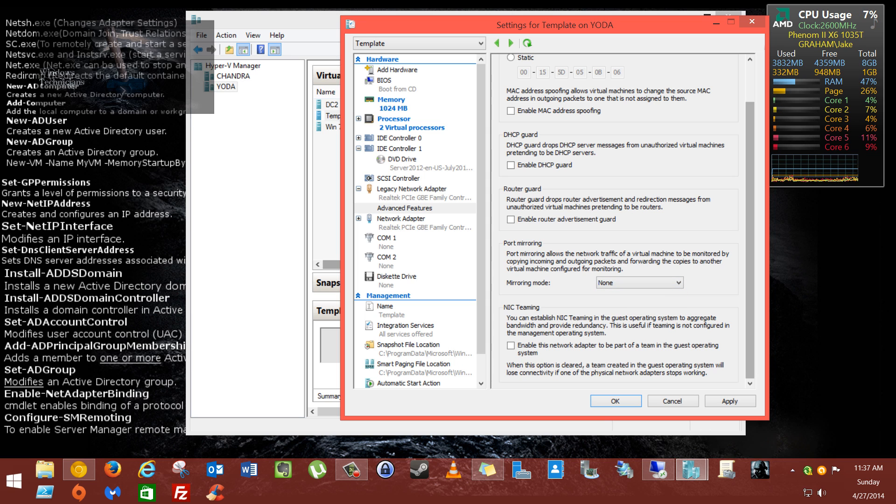
scroll(625, 219, up, 2)
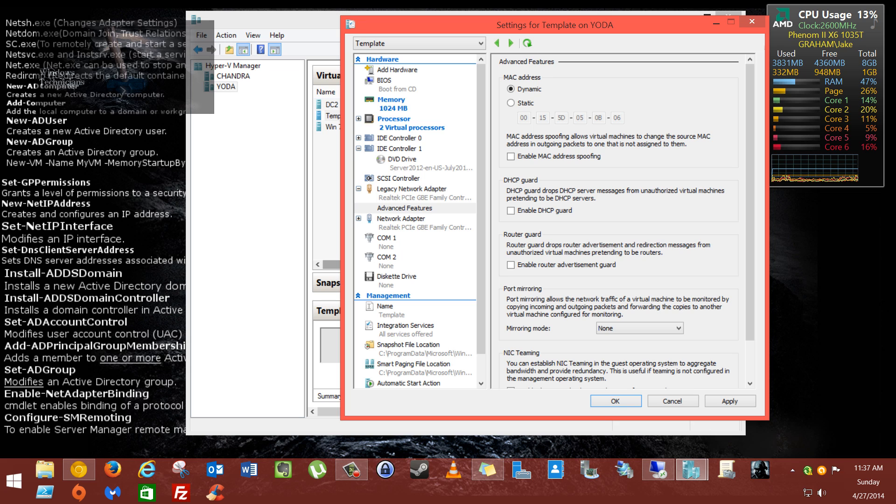
click(358, 218)
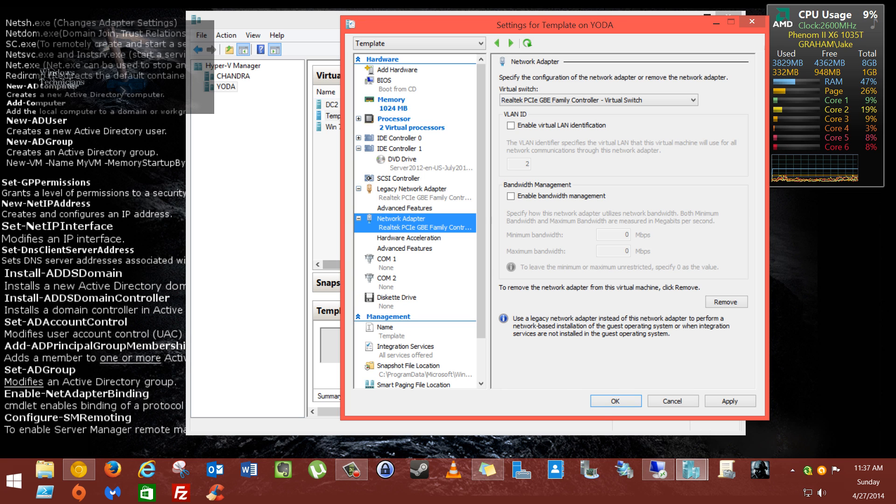
Step: View Hardware Acceleration, then compare both adapters' Advanced Features pages and MAC addresses
click(409, 238)
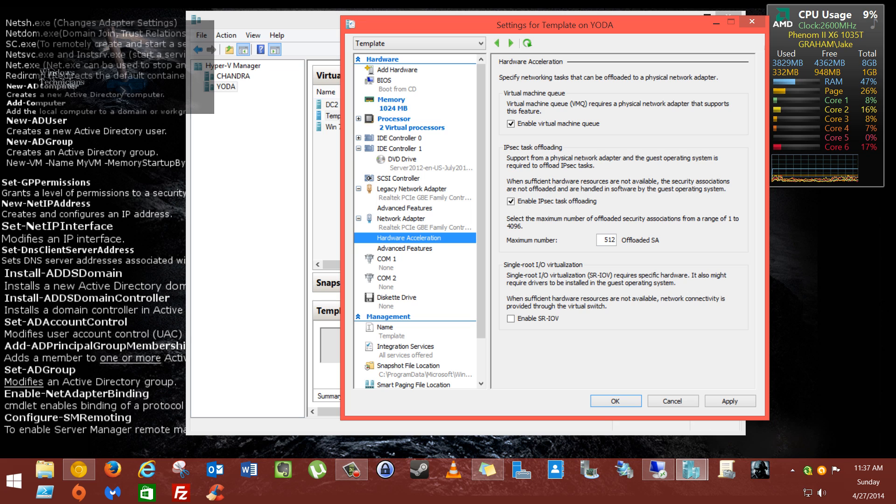
click(404, 249)
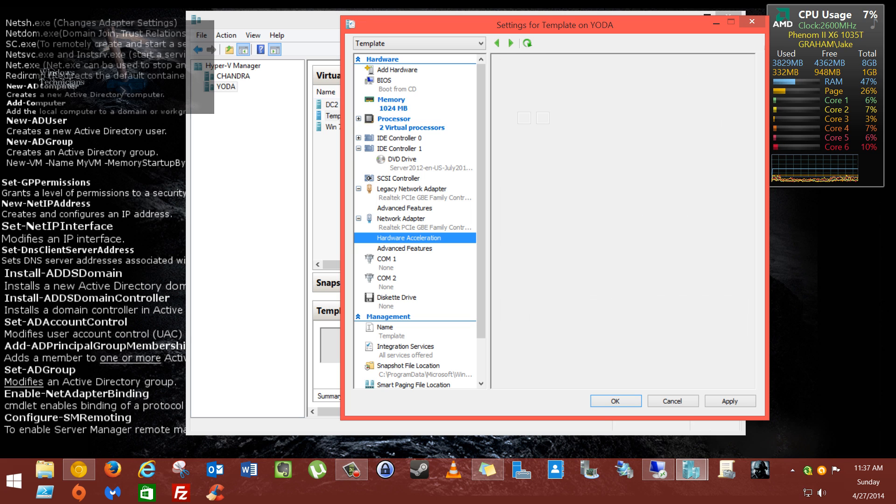
scroll(621, 220, down, 2)
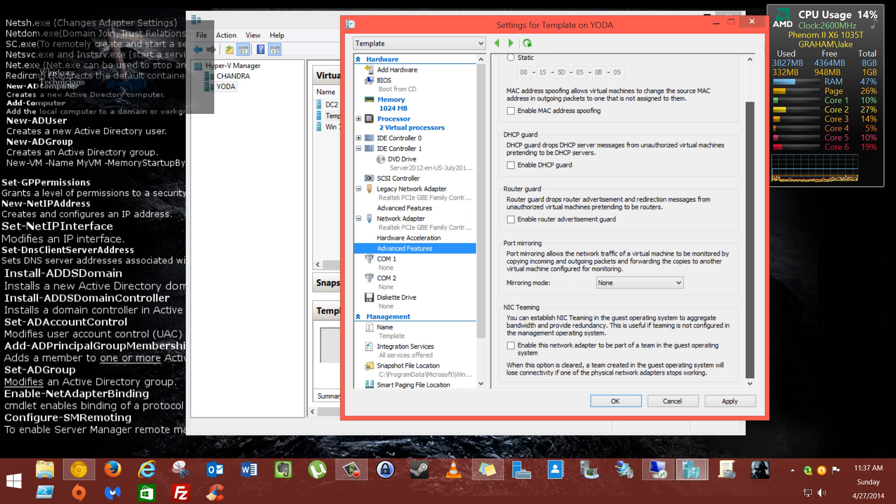
scroll(621, 219, up, 2)
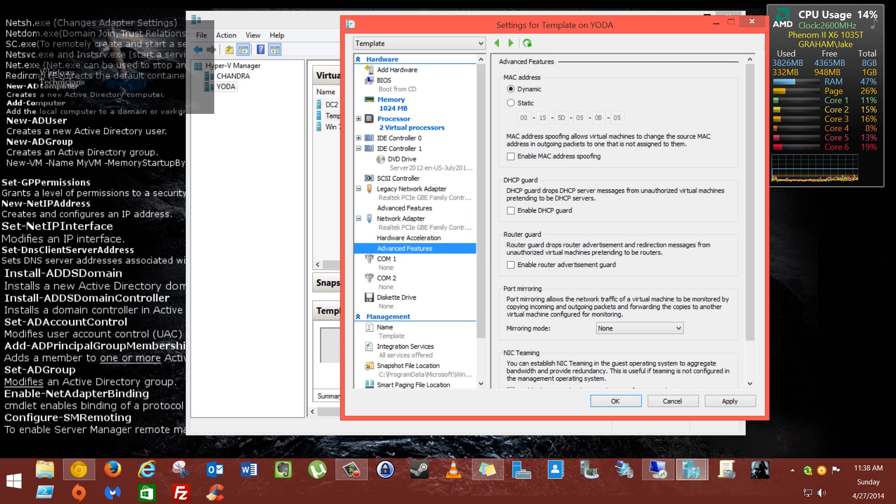
click(405, 208)
scroll(621, 220, down, 2)
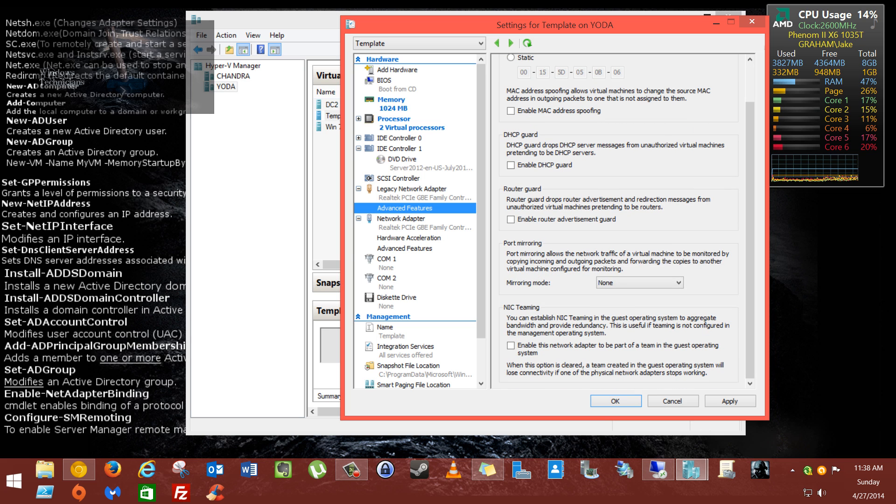
click(405, 248)
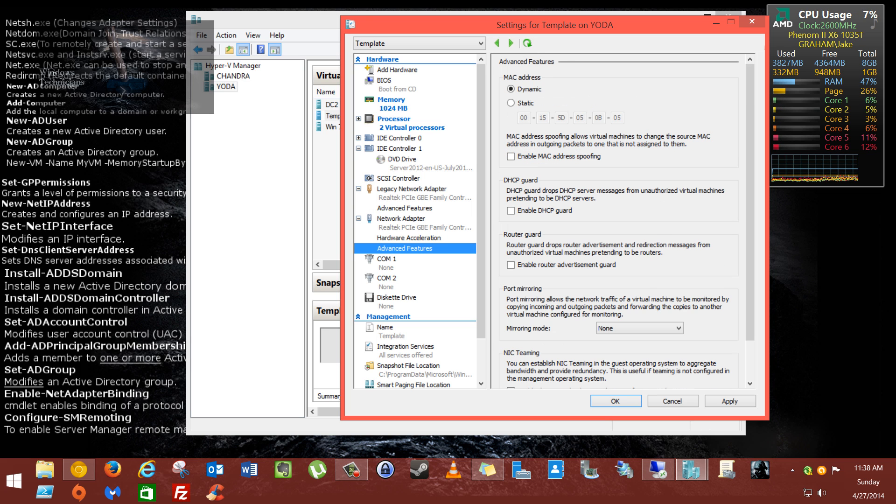
Step: Settle on Hardware Acceleration: VMQ and IPsec offloading on (512 SA), SR-IOV off
click(409, 238)
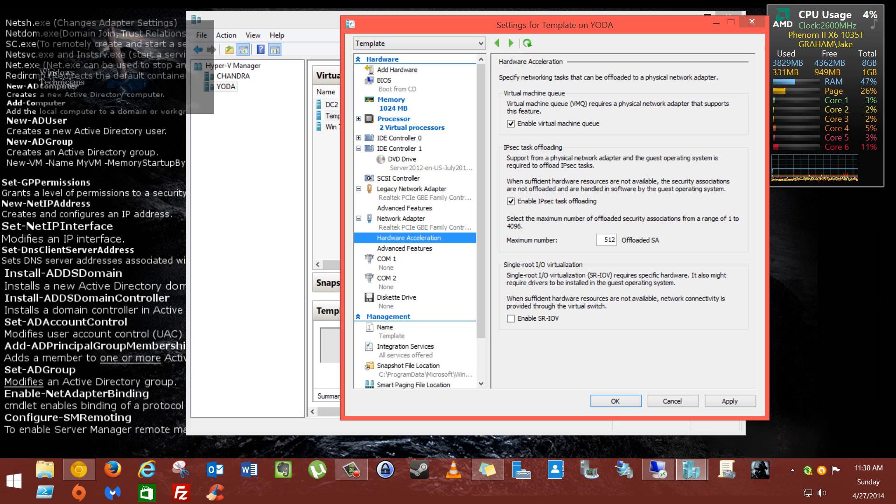
click(405, 248)
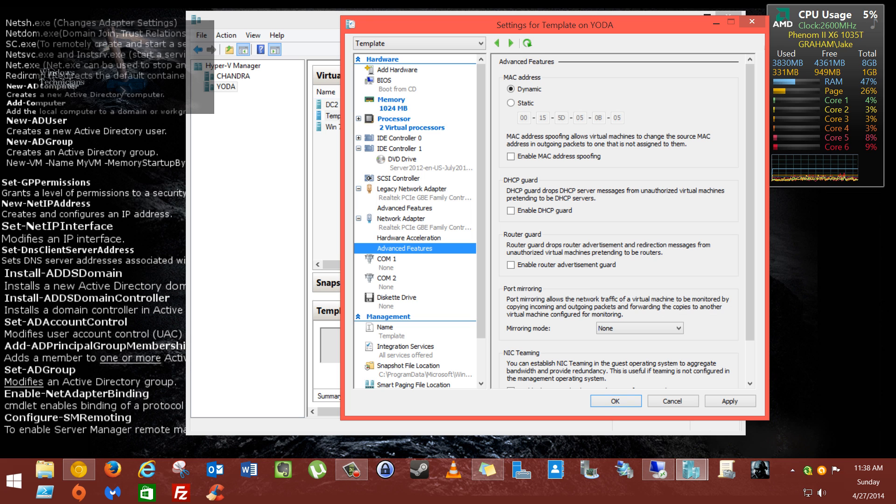
scroll(625, 219, down, 3)
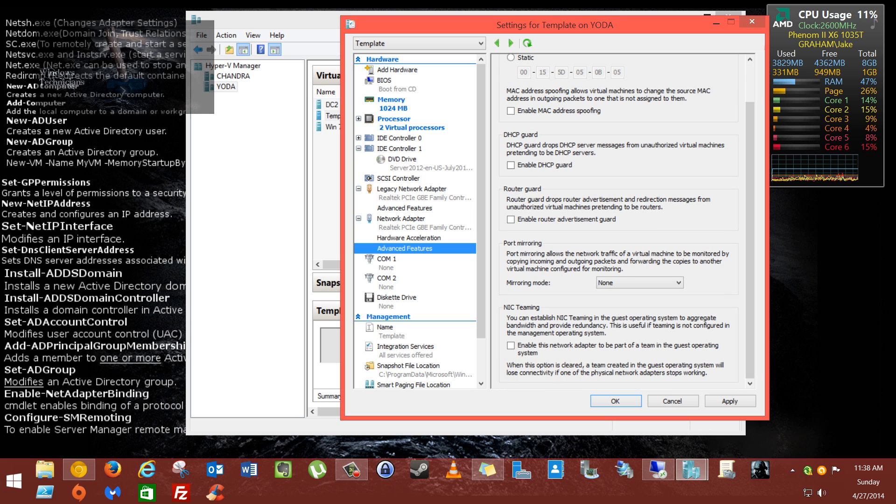
click(409, 238)
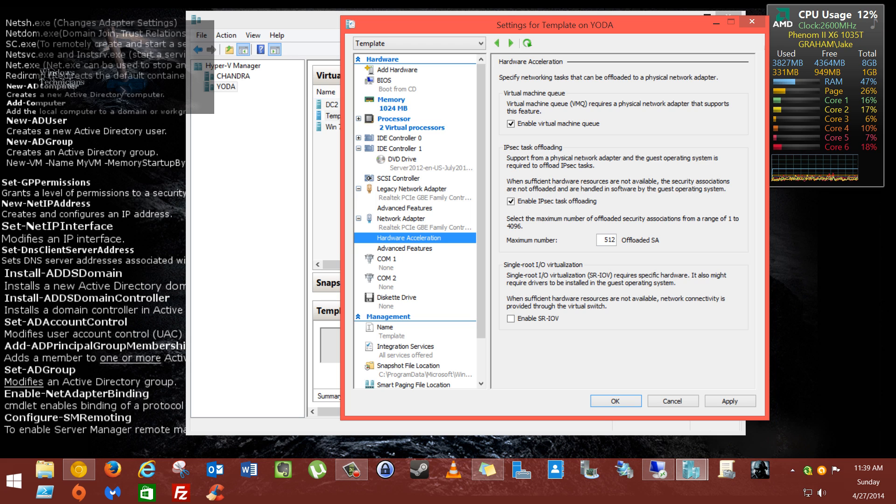
Step: Scroll the network adapter's Advanced Features: MAC spoofing, guards, NIC teaming off, mirroring None
click(404, 249)
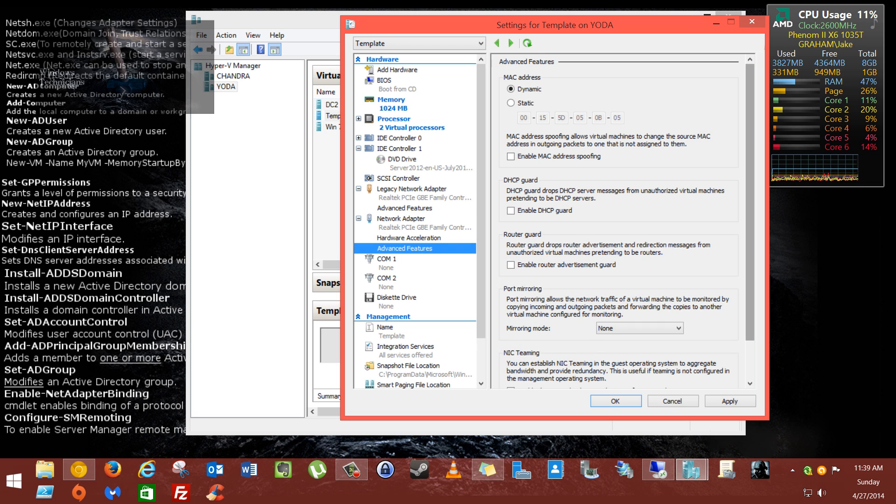
scroll(621, 219, down, 1)
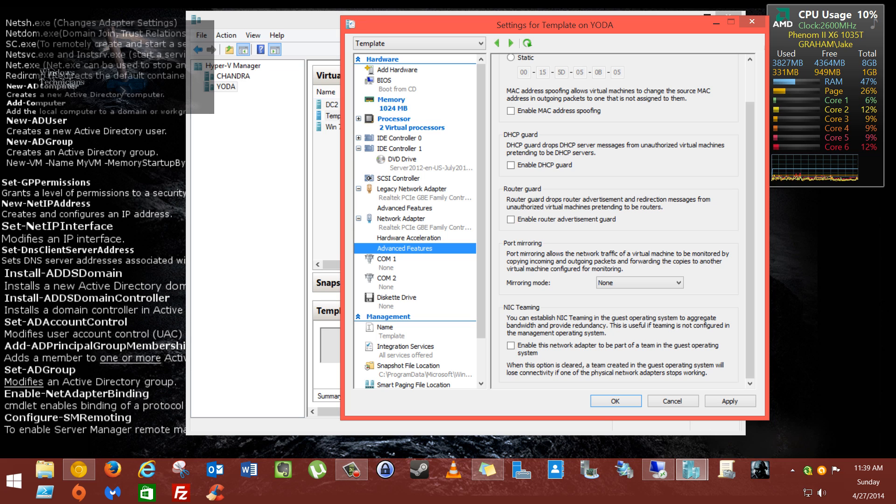
scroll(750, 220, up, 2)
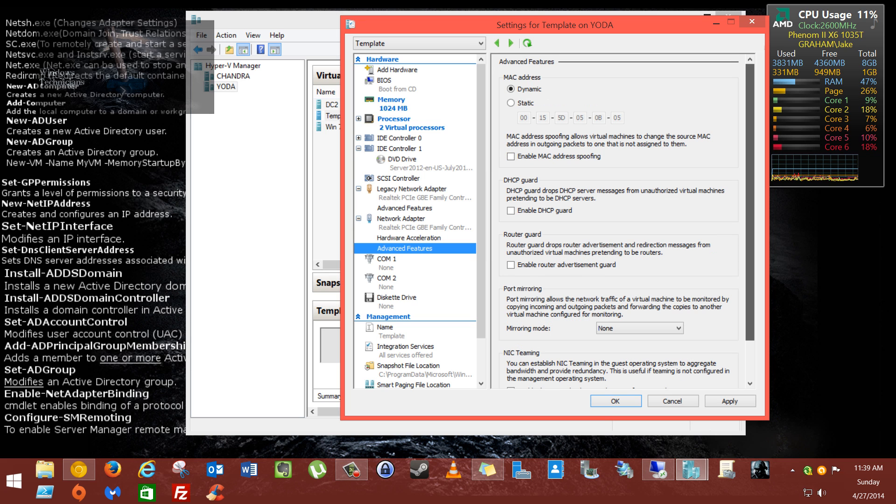
scroll(750, 219, down, 2)
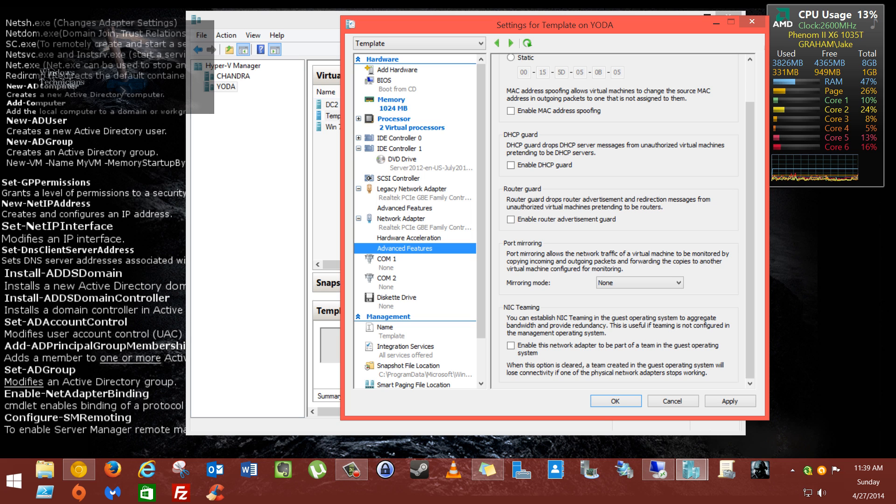
scroll(750, 219, up, 2)
scroll(749, 219, down, 2)
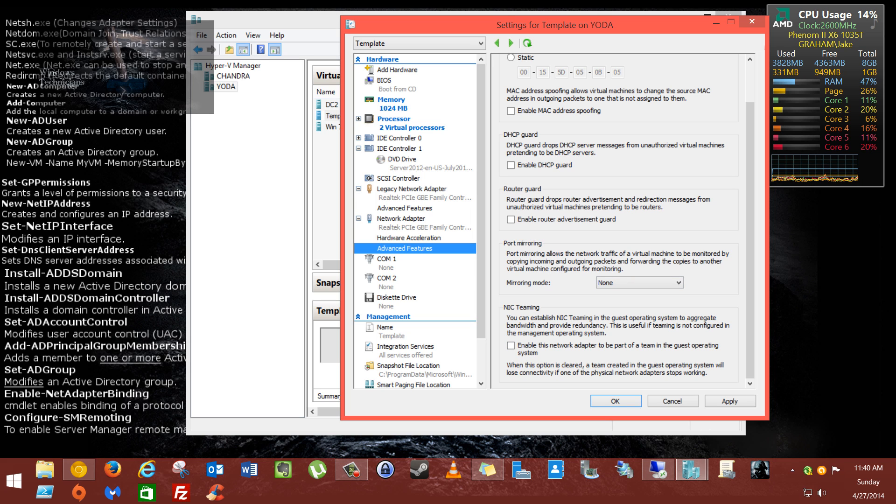
Step: Pass the serial port, COM 2 and floppy pages to reach the Name page showing 'Template'
click(386, 259)
click(387, 278)
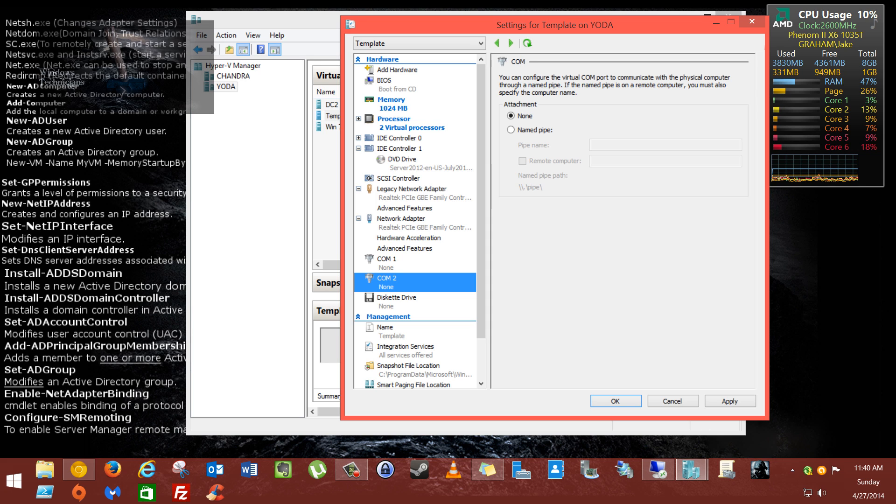
click(396, 298)
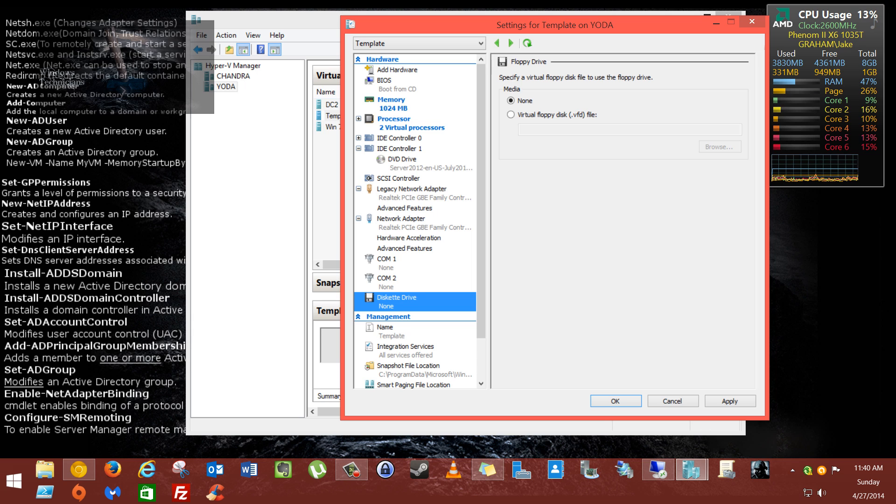
scroll(416, 222, down, 2)
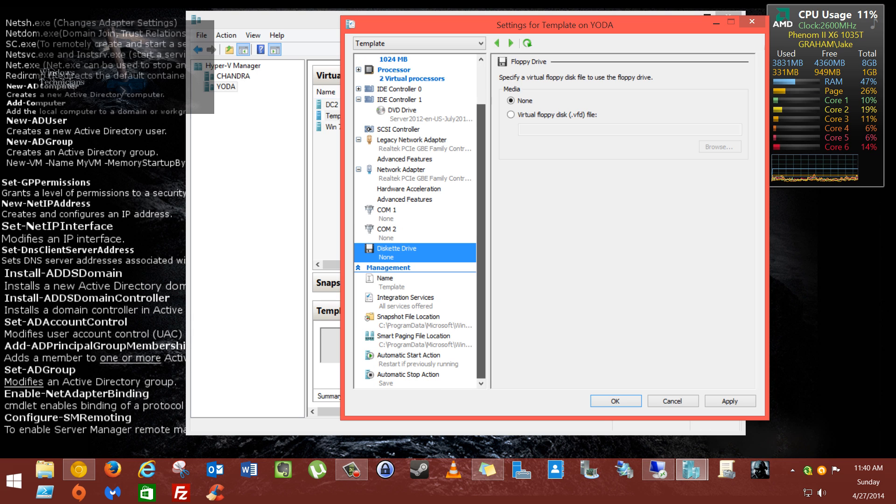
click(396, 282)
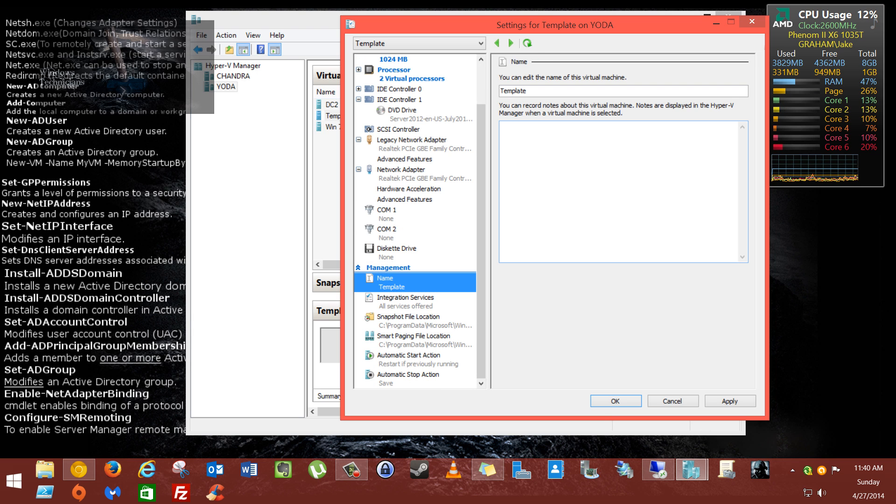
Step: Start the Template notes with 'This is a Sys preped image for future', removing stray characters
click(564, 180)
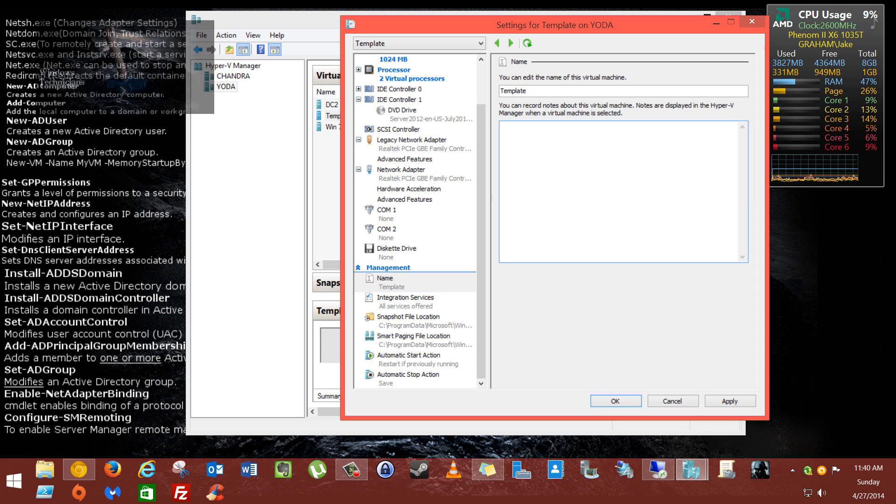
text(Thi)
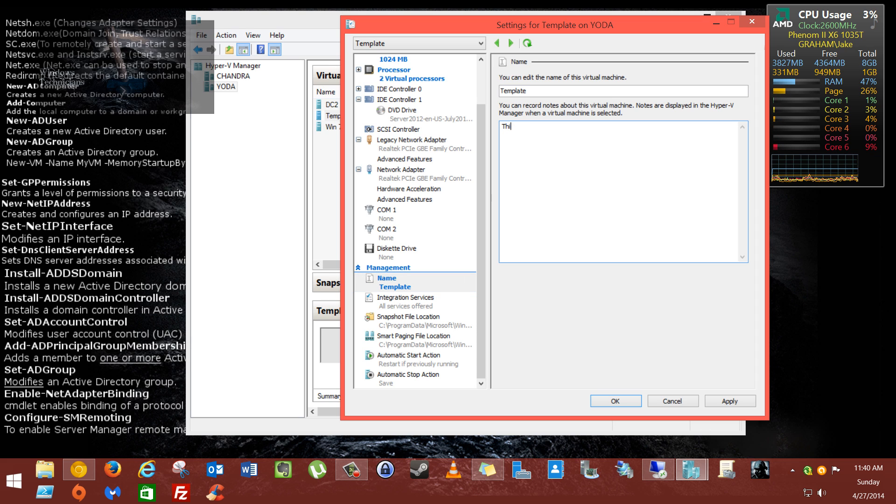
text(s is a S)
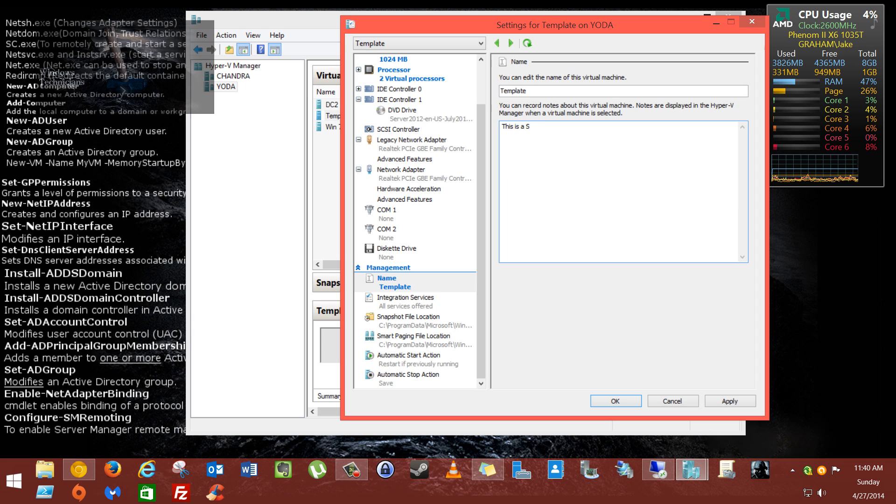
text(ys preped)
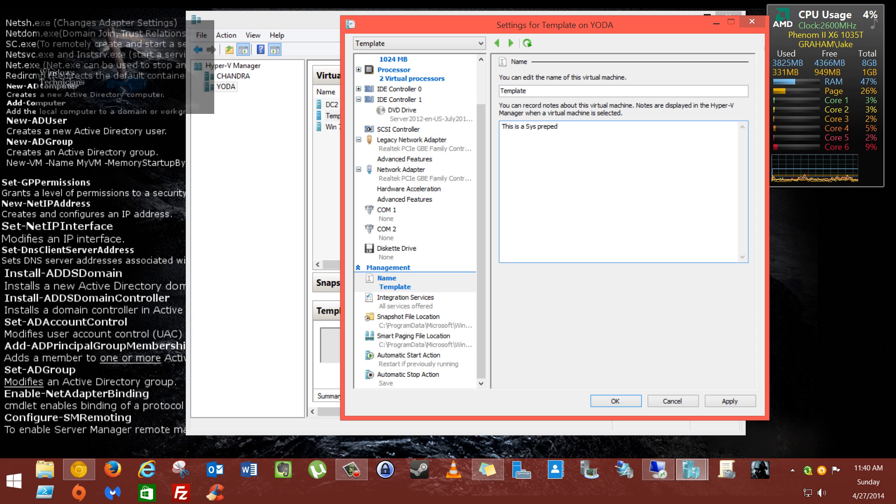
text( Image=)
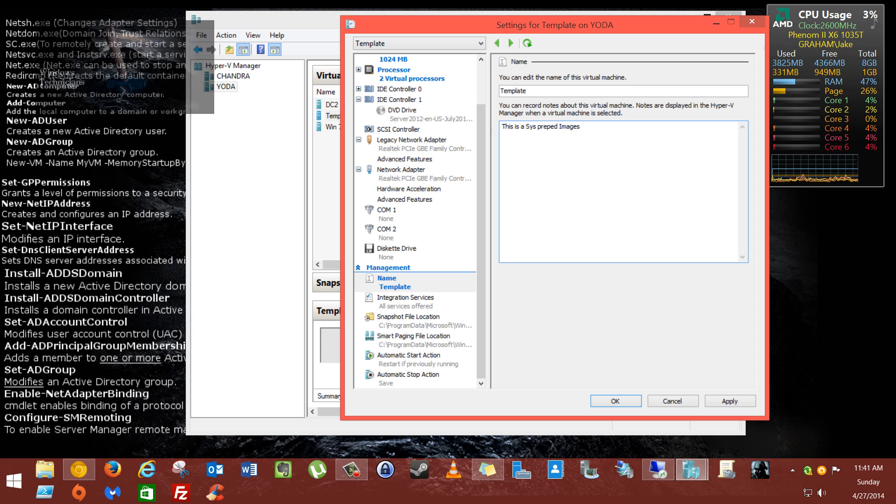
key(BackSpace)
text(.)
key(BackSpace)
key(BackSpace)
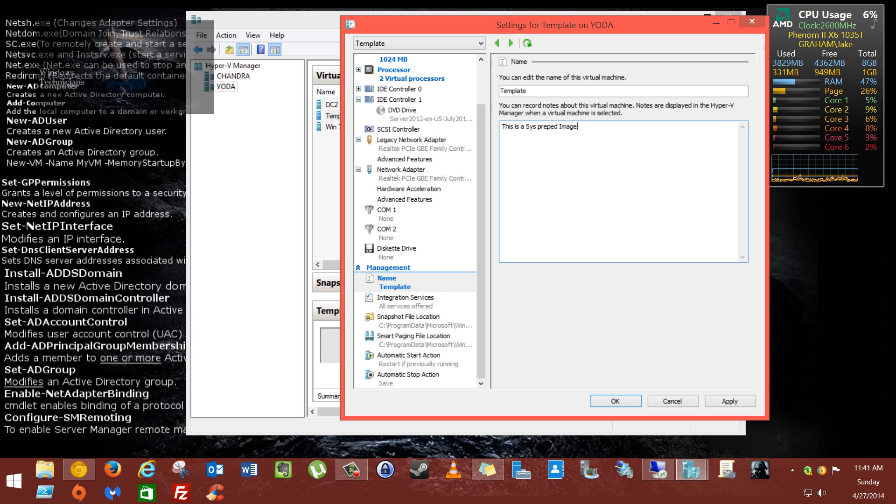
text(for fu)
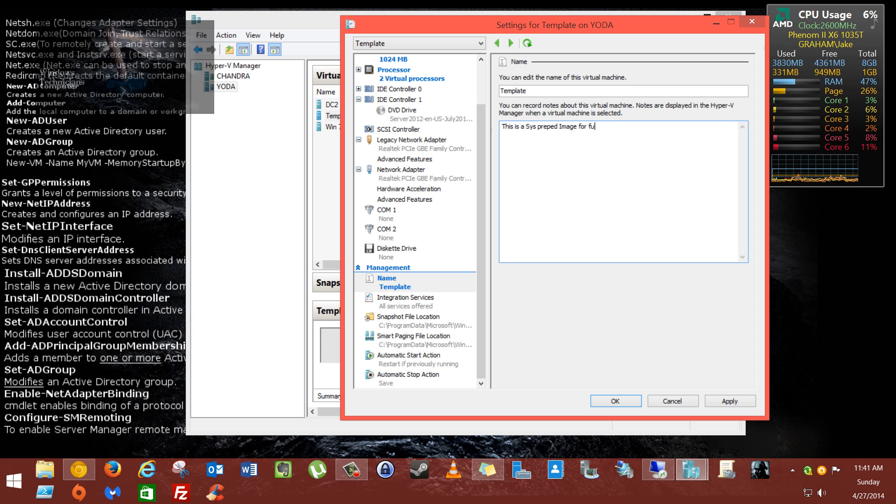
text(ture)
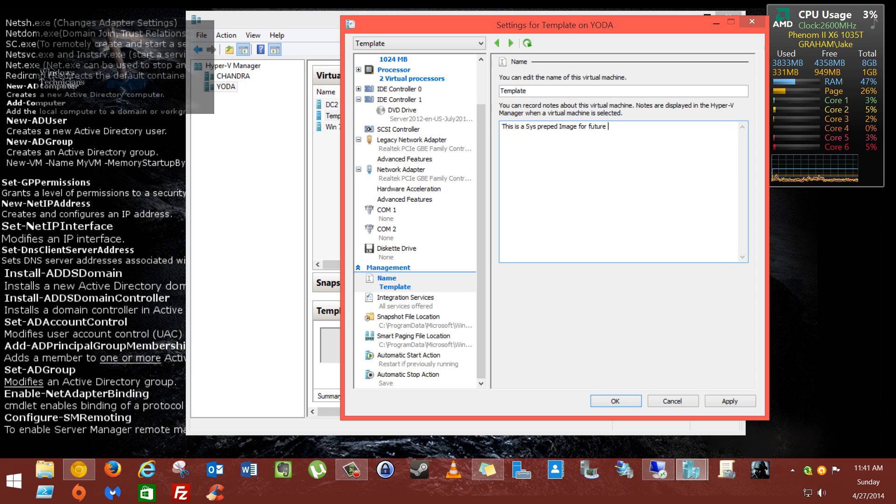
Step: Finish the note with '2012 installs', fixing the capital I, and apply it
key(BackSpace)
text(.)
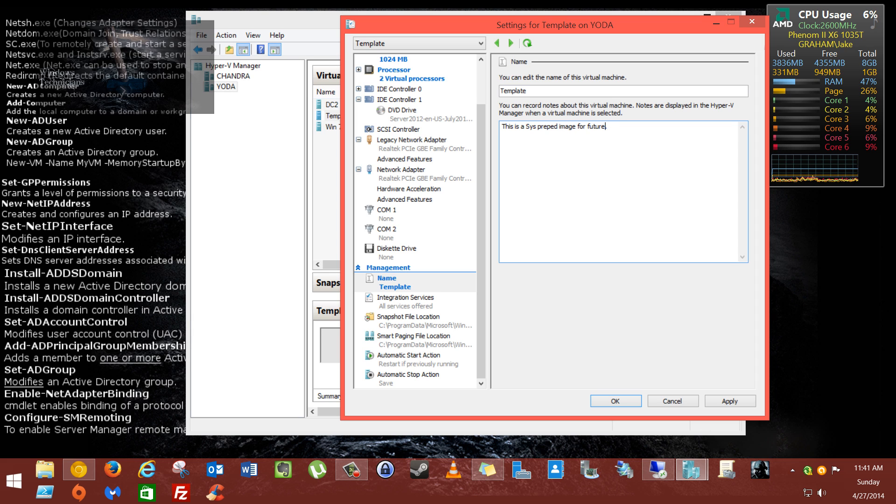
key(BackSpace)
text(2012)
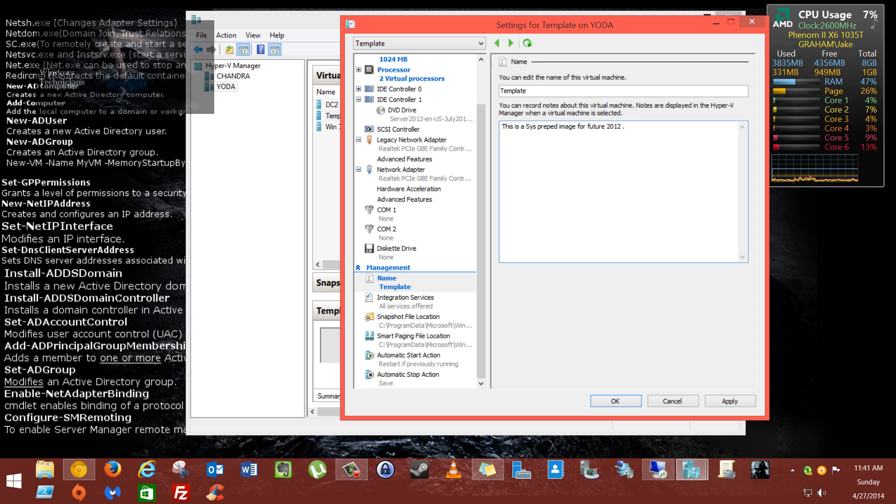
text( In)
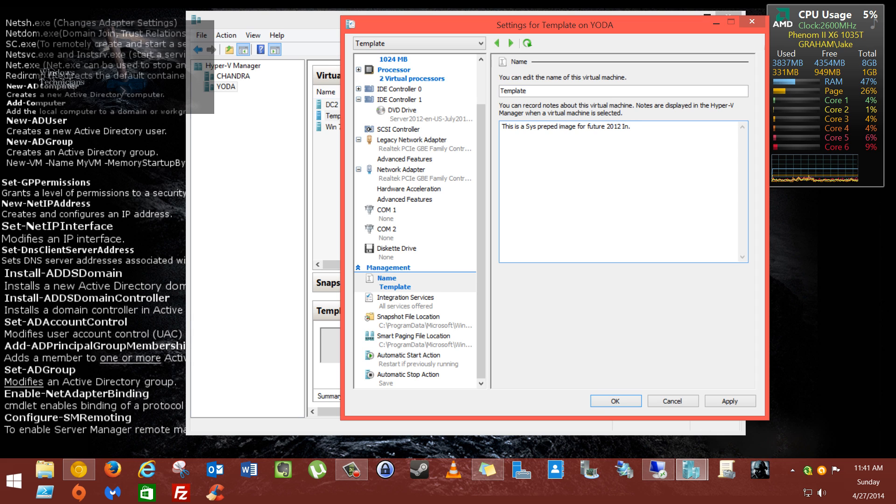
text(stalls)
key(Left)
key(Left)
key(Left)
key(BackSpace)
text(io)
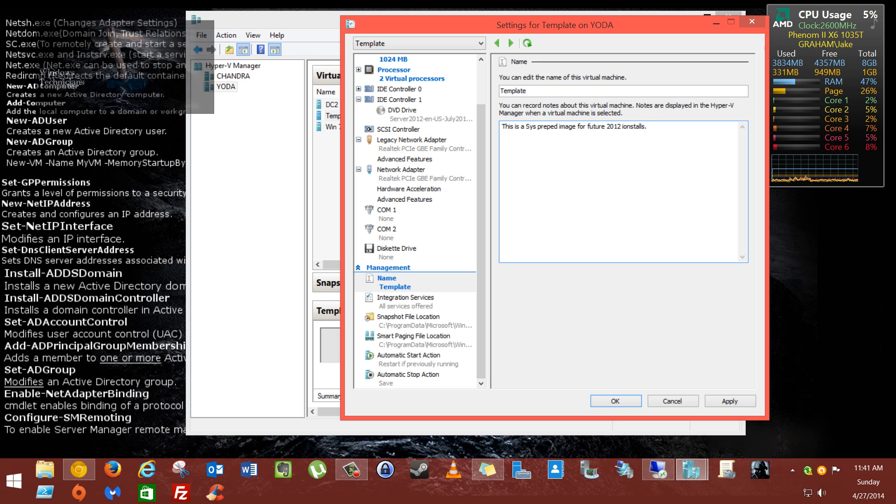
key(BackSpace)
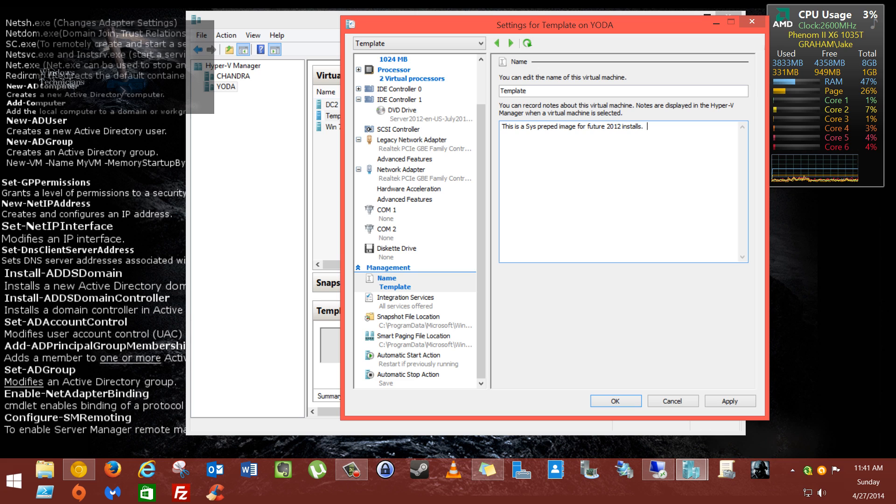
click(731, 402)
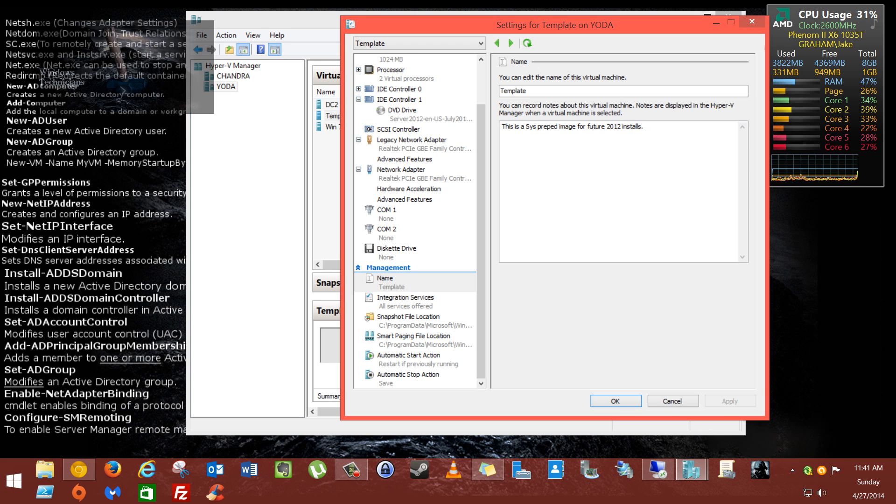
Step: Show the Integration Services page with all five services enabled
click(406, 302)
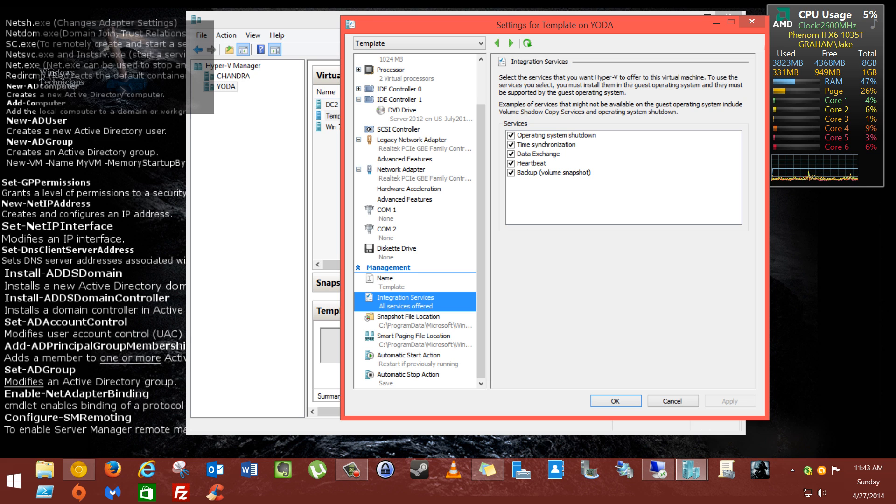
click(511, 173)
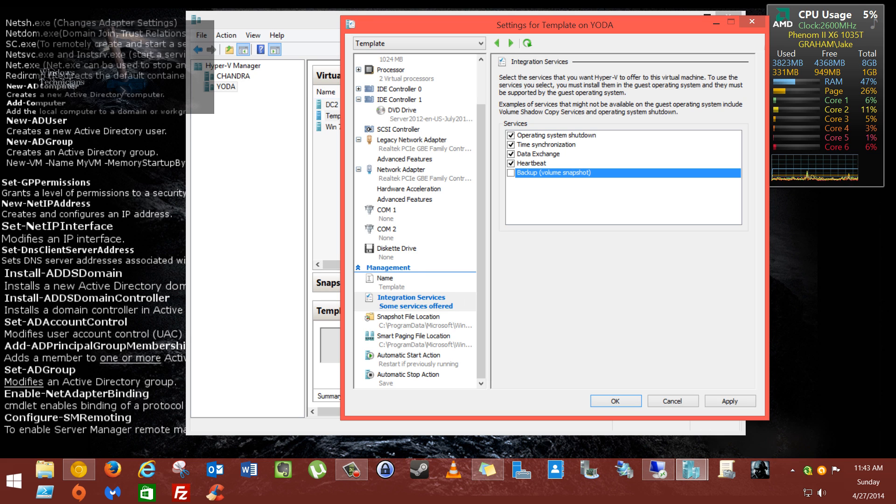
click(511, 173)
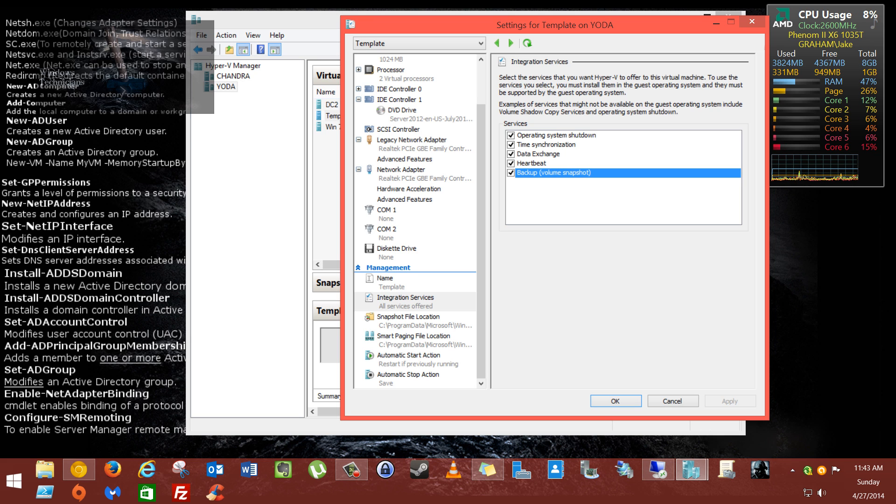
click(511, 154)
click(511, 154)
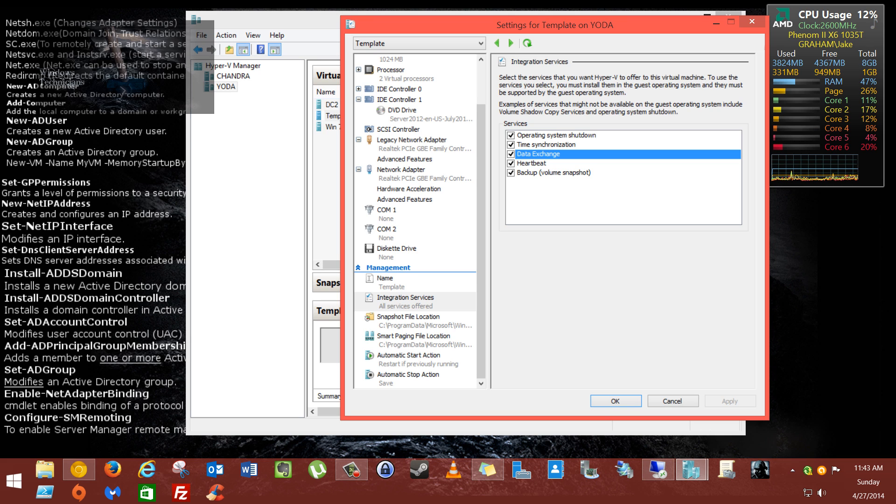
click(511, 135)
click(512, 135)
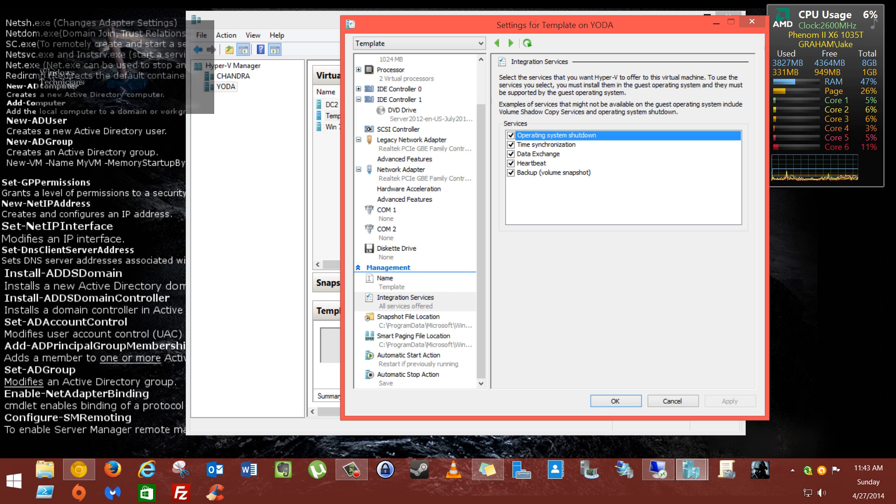
click(405, 301)
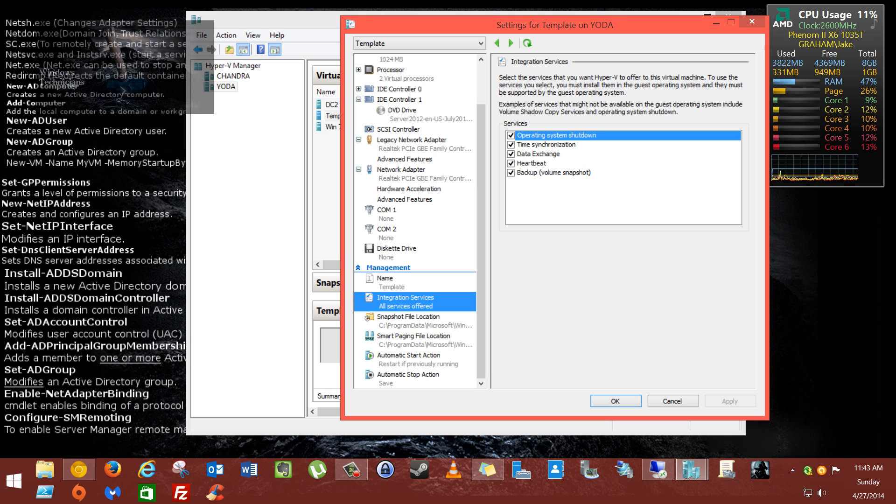
Step: Check the snapshot folder, then the smart paging path C:\ProgramData\Microsoft\Windows\Hyper-V
click(409, 321)
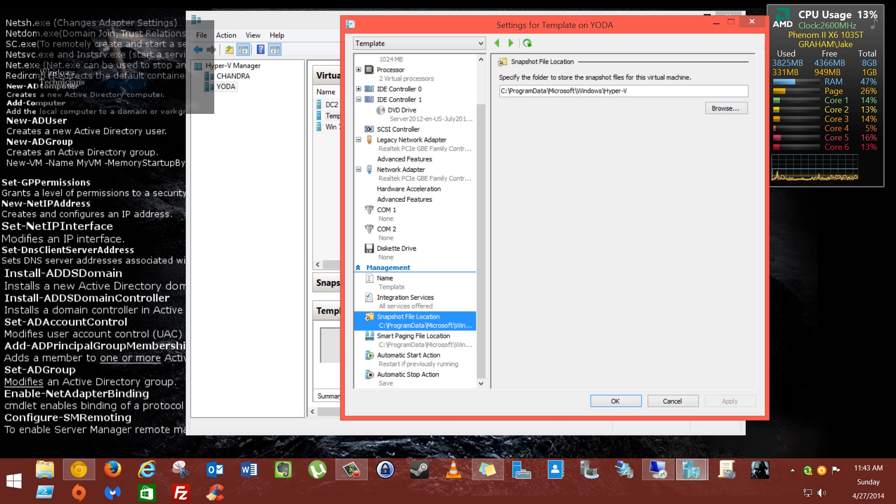
click(726, 109)
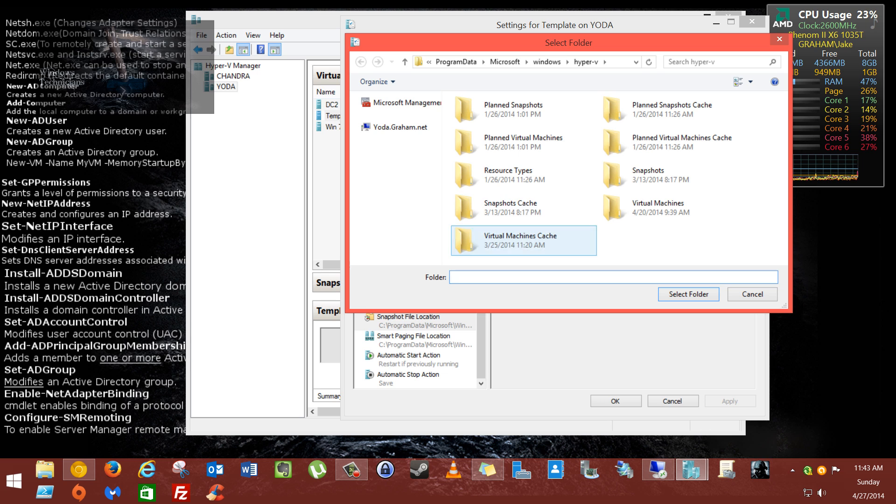
click(753, 294)
drag(638, 91, 499, 91)
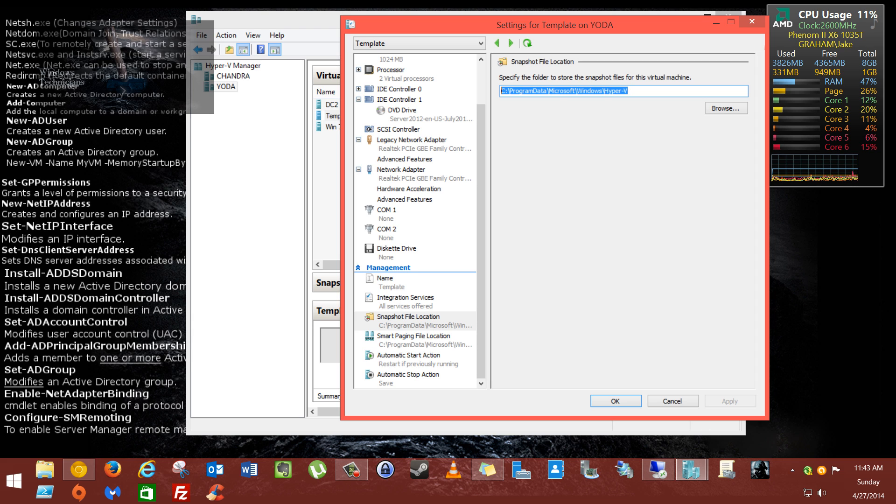
click(413, 340)
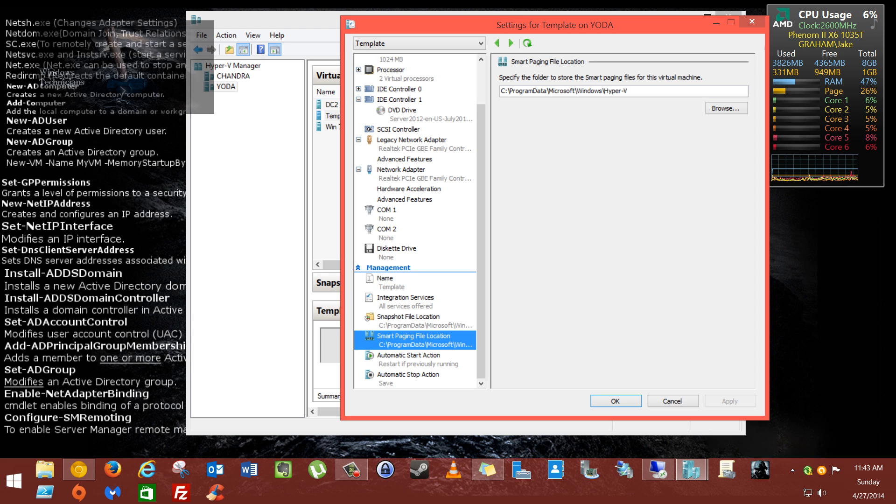
key(Tab)
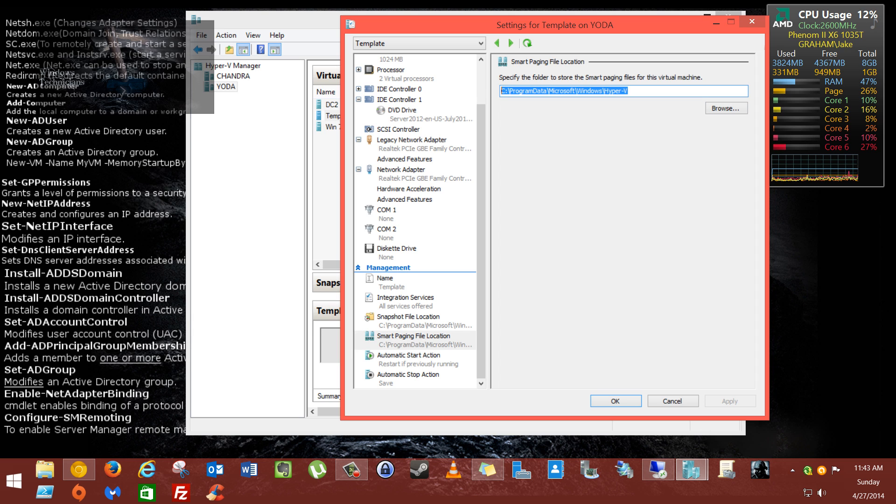
Step: Compare start action (restart if previously running, 0 s delay) with save-state stop action; reposition window
click(408, 359)
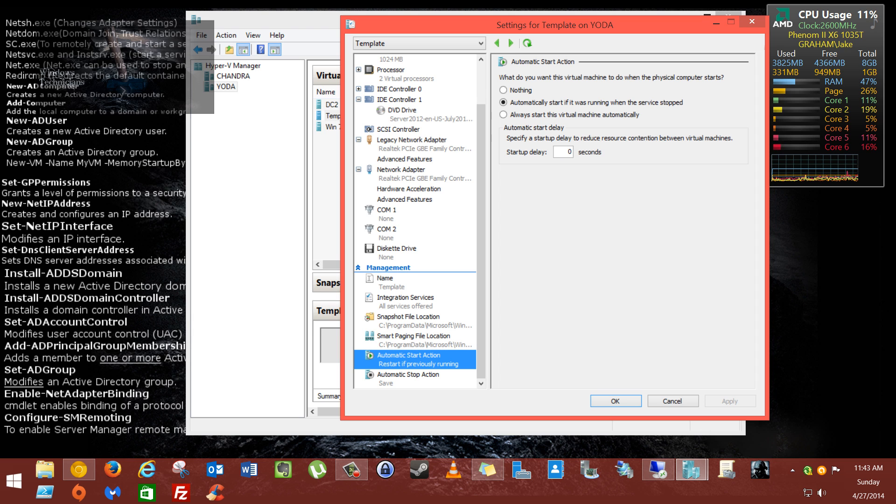
click(409, 379)
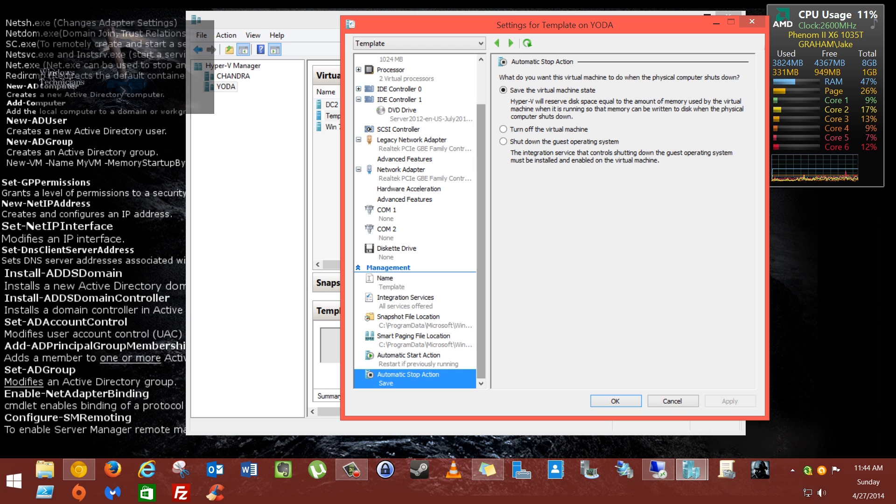
click(409, 359)
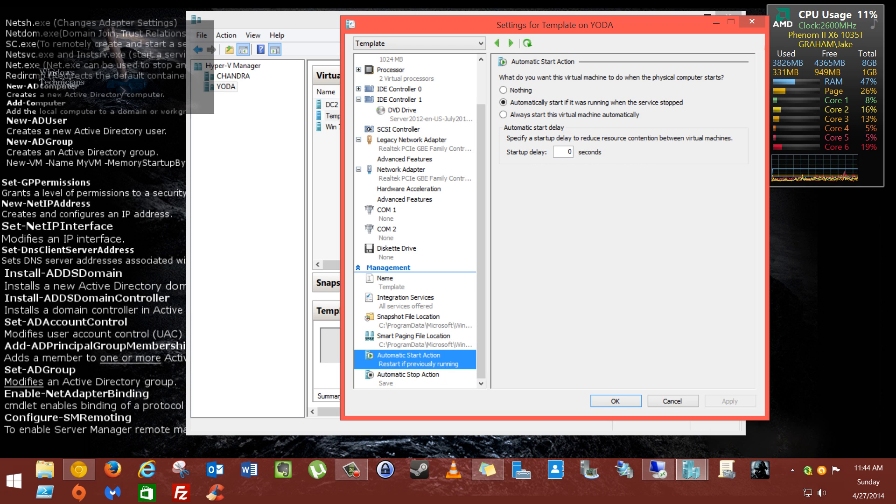
click(409, 378)
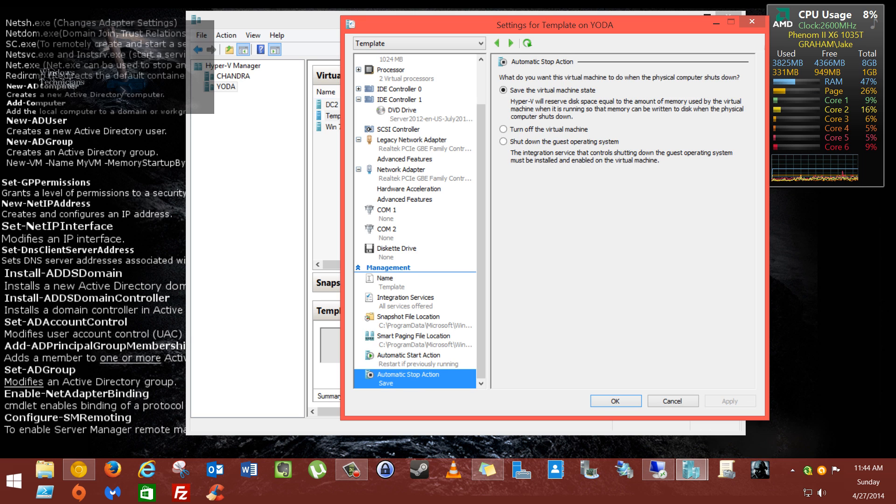
click(409, 359)
mouse_move(481, 280)
mouse_down()
mouse_move(481, 238)
mouse_move(482, 280)
mouse_up()
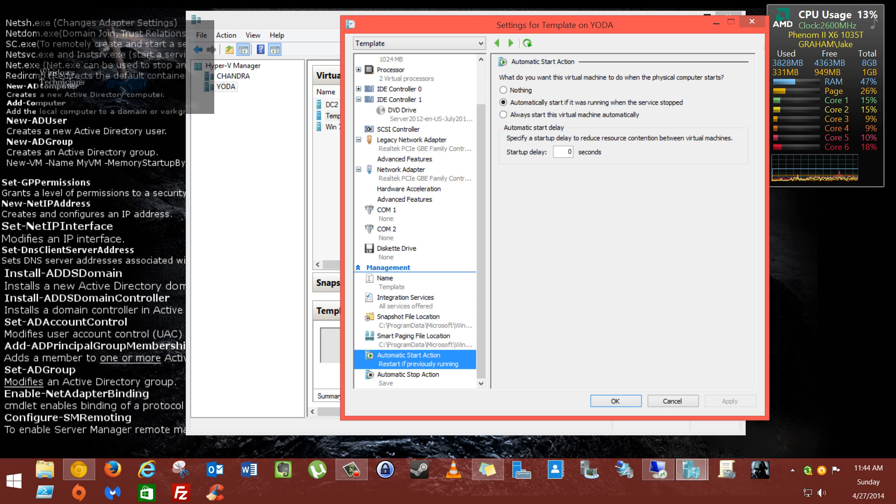
drag(555, 25, 471, 49)
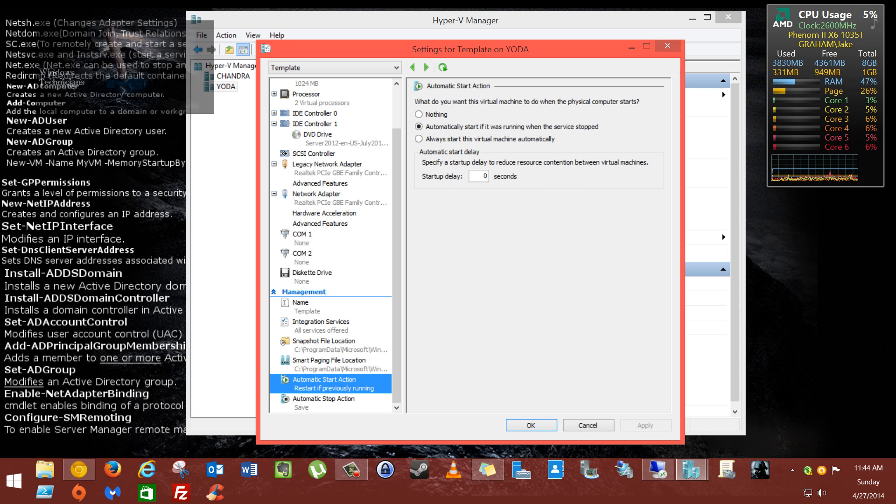
Step: Compare the Template VM's automatic stop and automatic start action options
click(323, 399)
click(324, 383)
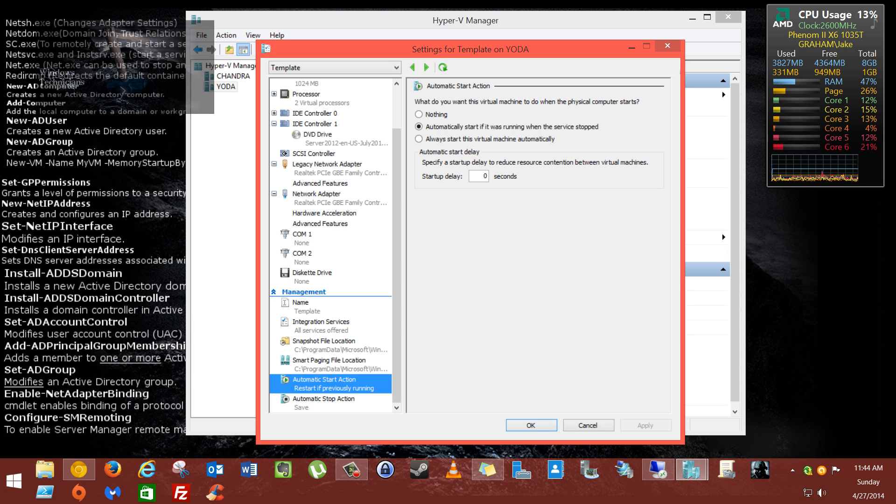
scroll(331, 246, up, 2)
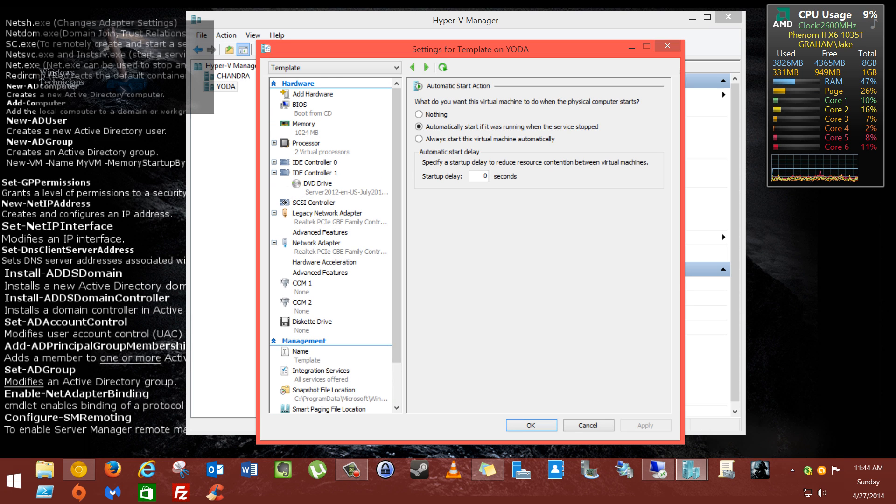
Step: Collapse IDE Controller 1, accept the Template settings with OK, and open Virtual Switch Manager for YODA
click(274, 173)
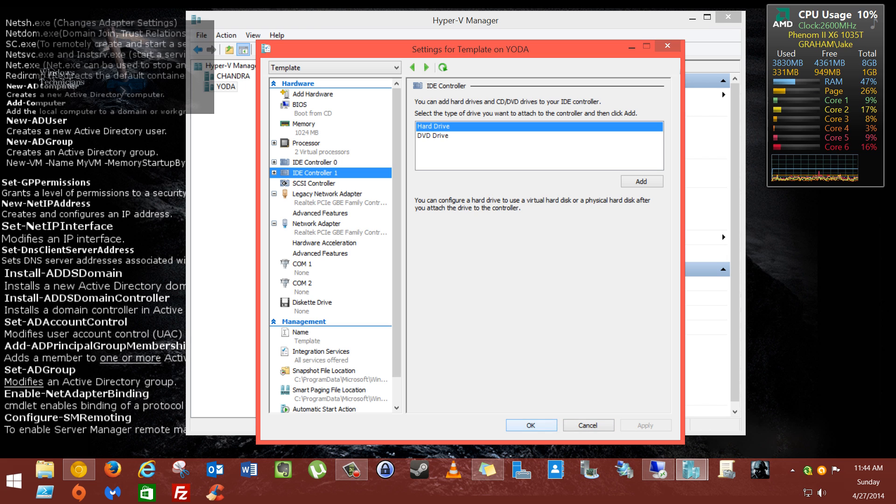
click(531, 425)
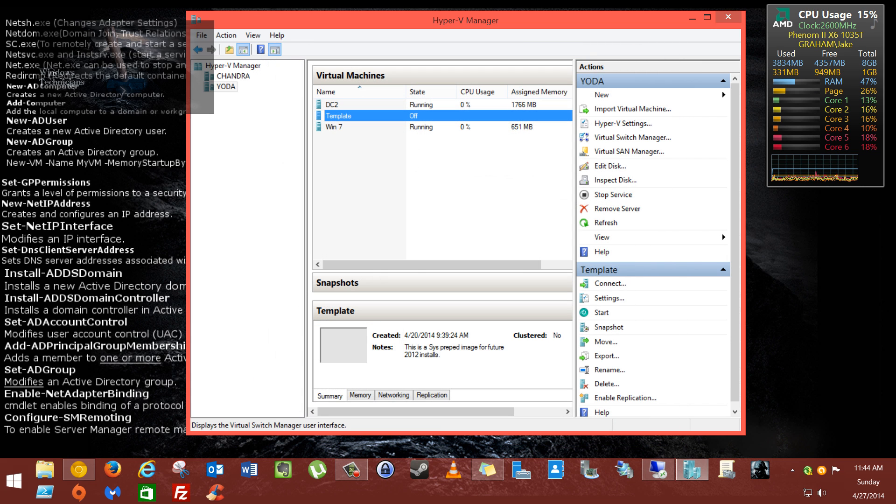
click(632, 138)
click(326, 81)
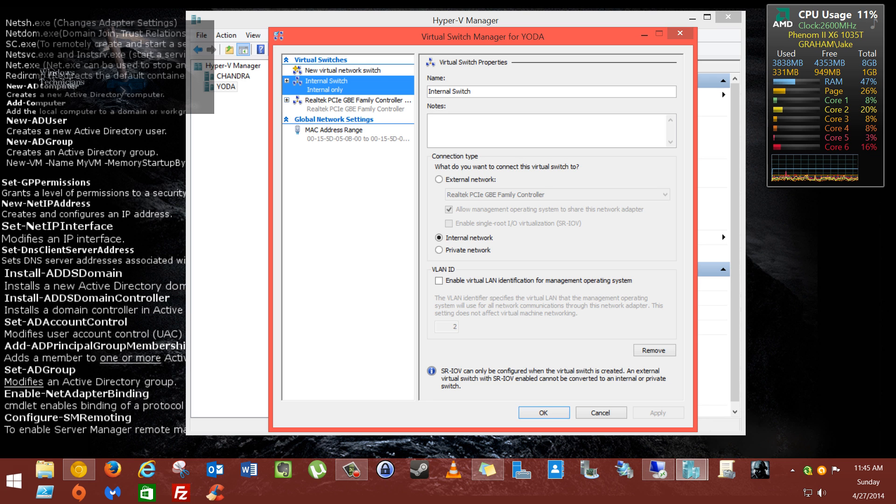
click(358, 104)
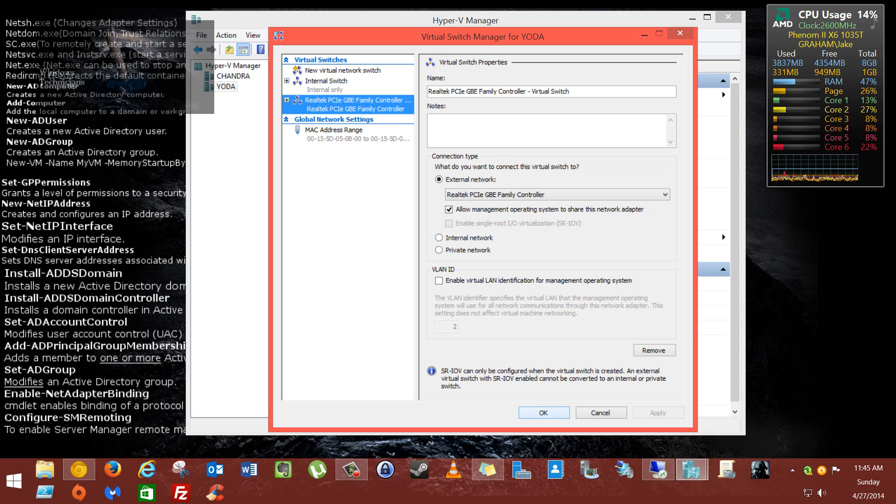
click(544, 413)
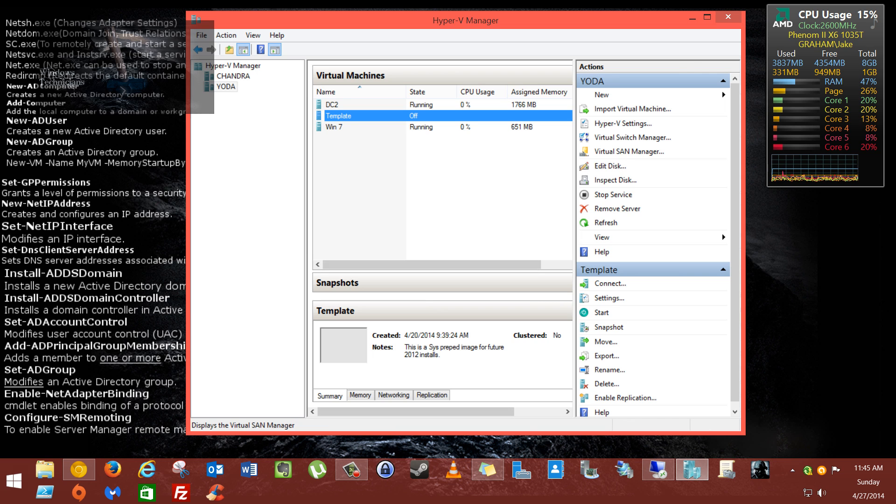
click(629, 151)
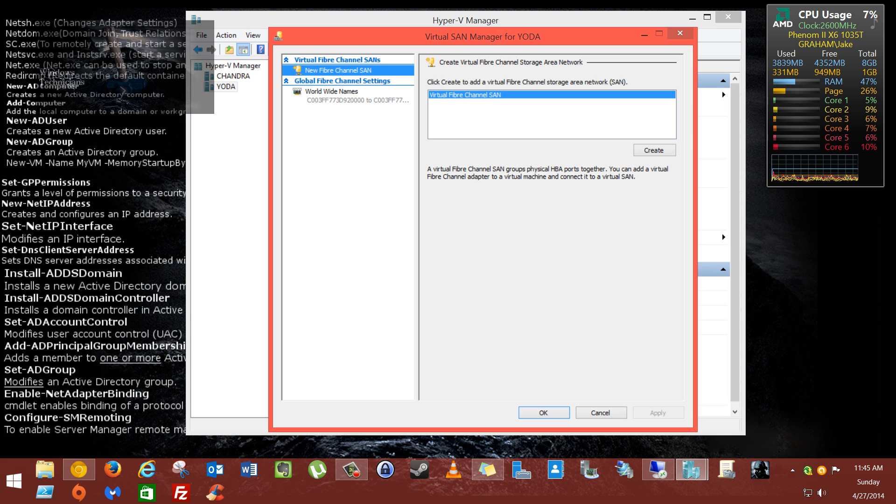
click(335, 95)
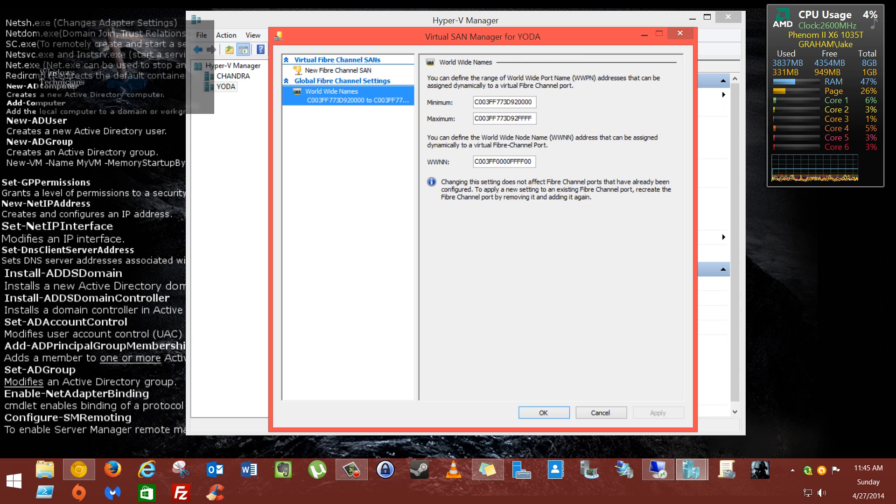
click(544, 413)
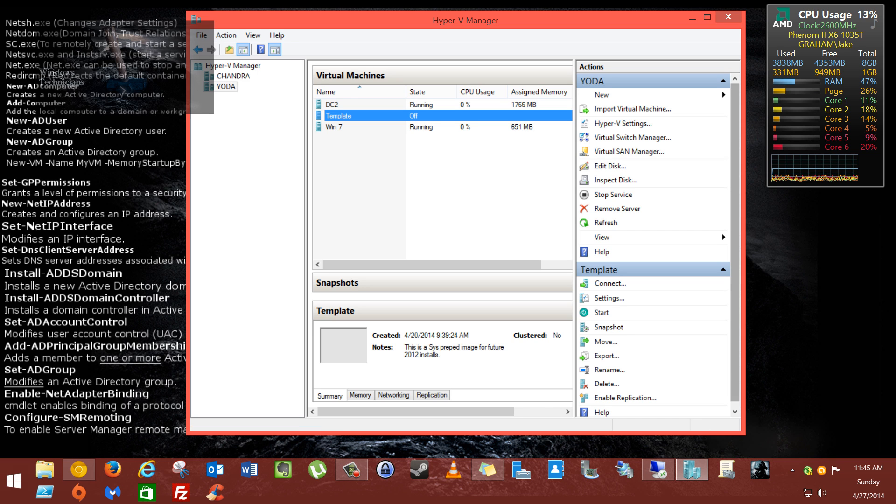
Step: Maximize Hyper-V Manager to show Uptime and Status, then check the Win 7 and Template VMs
drag(735, 242, 735, 252)
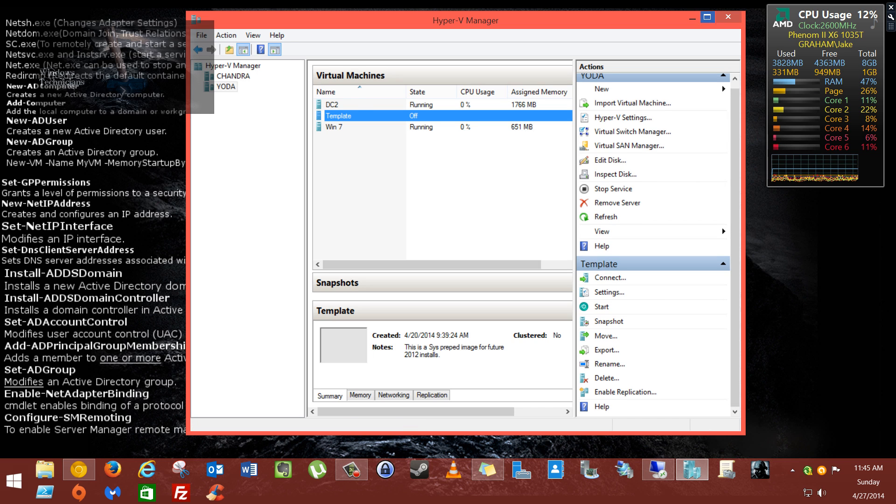
click(707, 17)
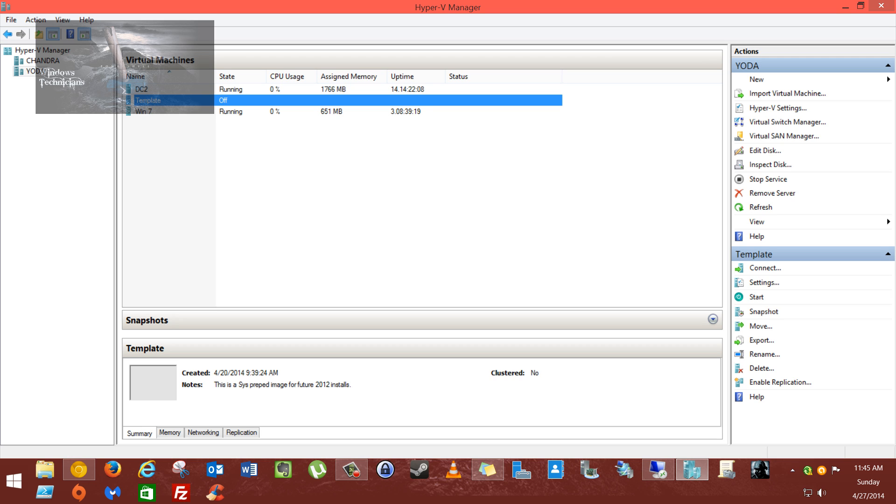
click(144, 112)
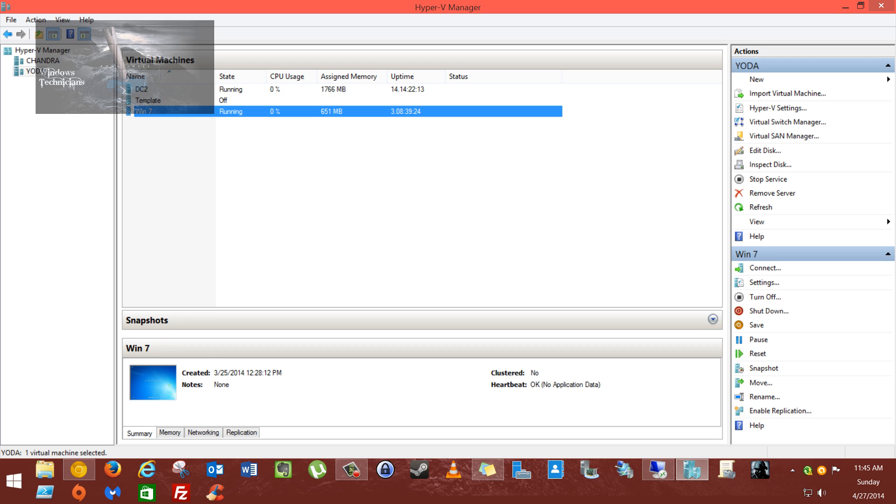
click(148, 100)
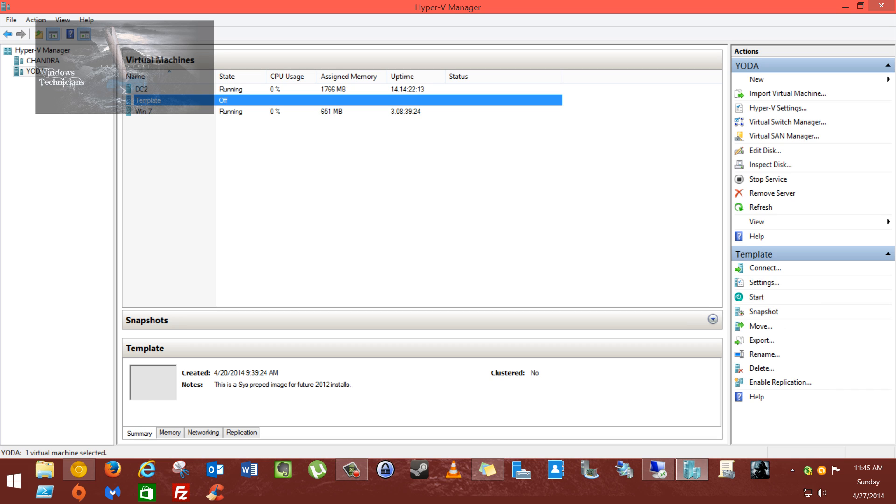